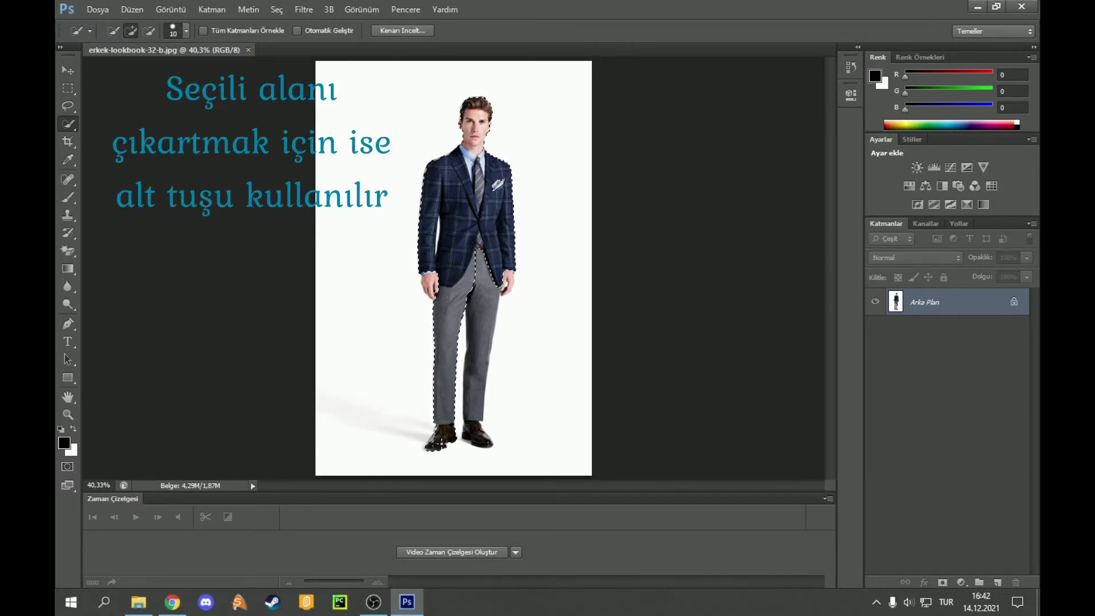
Add the man's second trouser leg and shoe to the selection with the Quick Selection tool.
scroll(439, 444, "up", 9)
key("alt+shift")
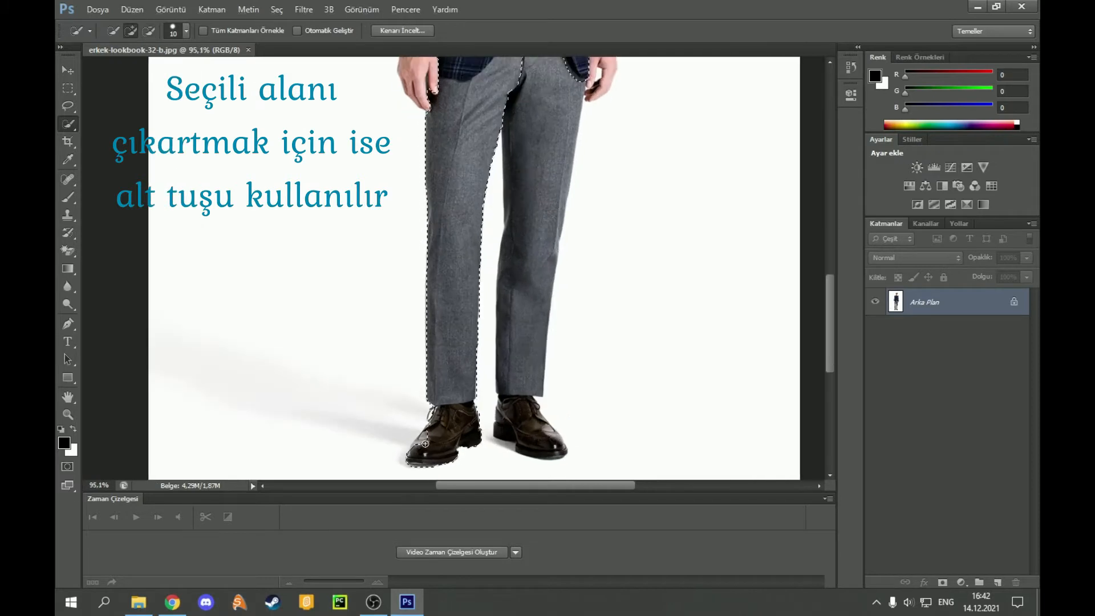
mouse_move(486, 442)
left_mouse_down()
mouse_move(514, 434)
mouse_move(528, 411)
mouse_move(524, 344)
left_mouse_up()
scroll(524, 344, "up", 4)
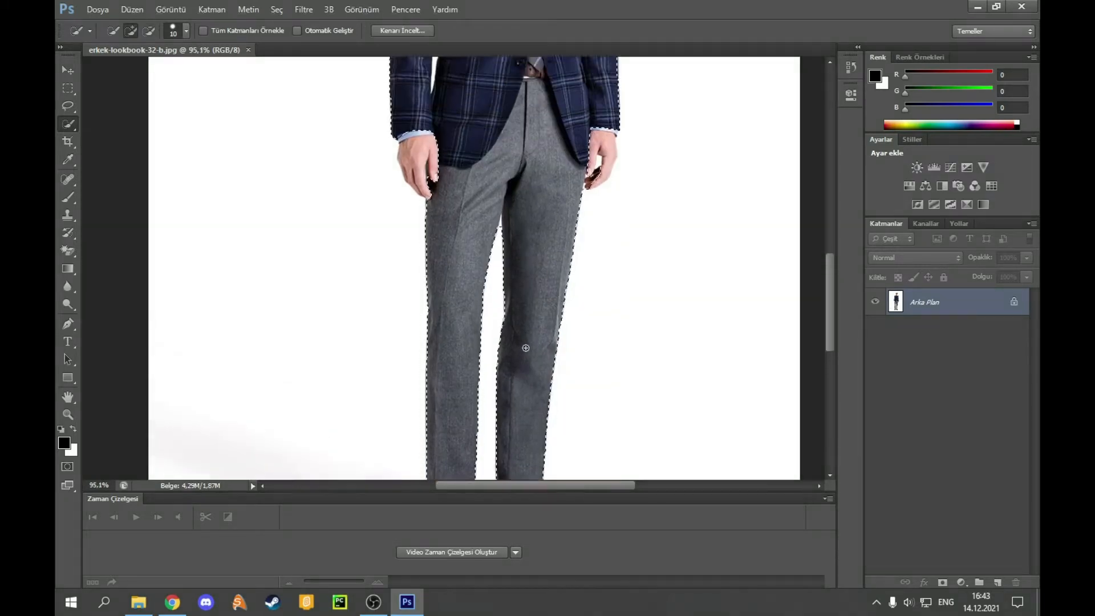
Subtract the white gap between the sleeve and the jacket from the selection of the man.
scroll(525, 348, "up", 5)
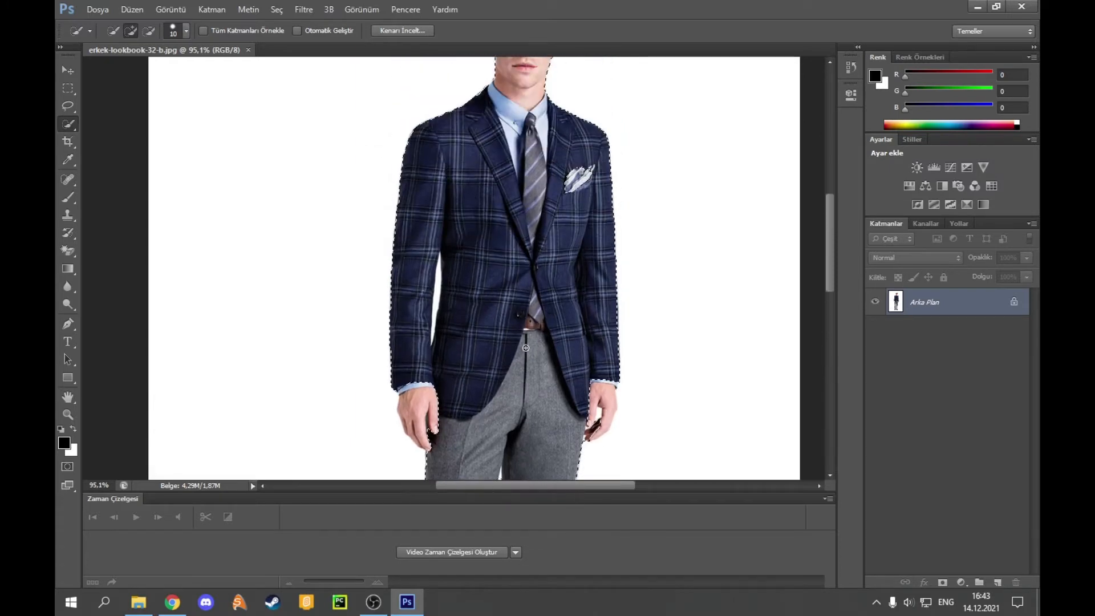
scroll(514, 334, "up", 2)
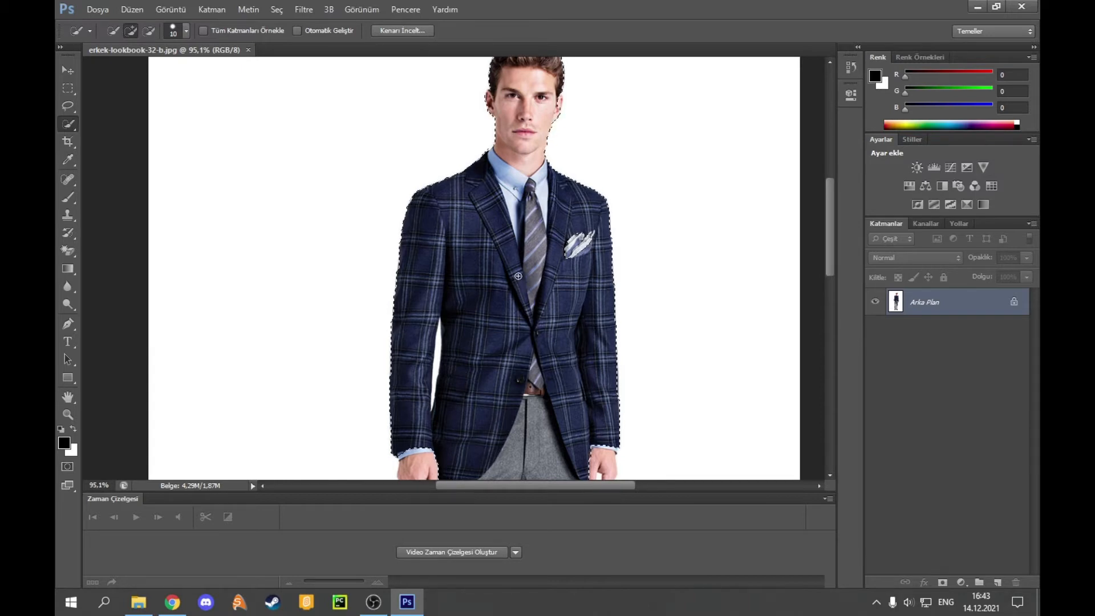
scroll(510, 294, "down", 3)
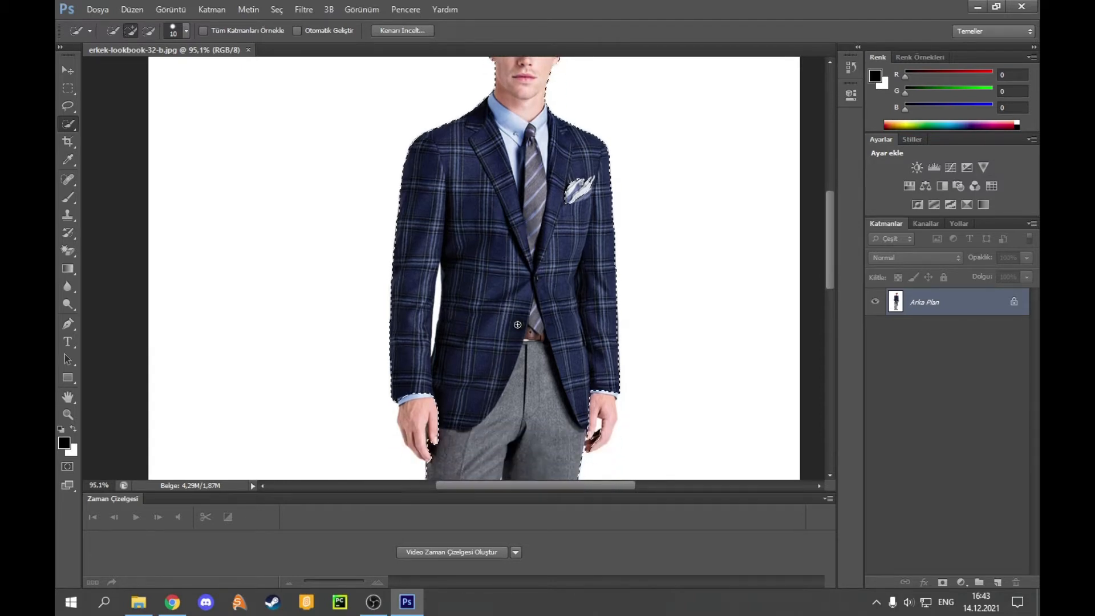
scroll(547, 373, "down", 10)
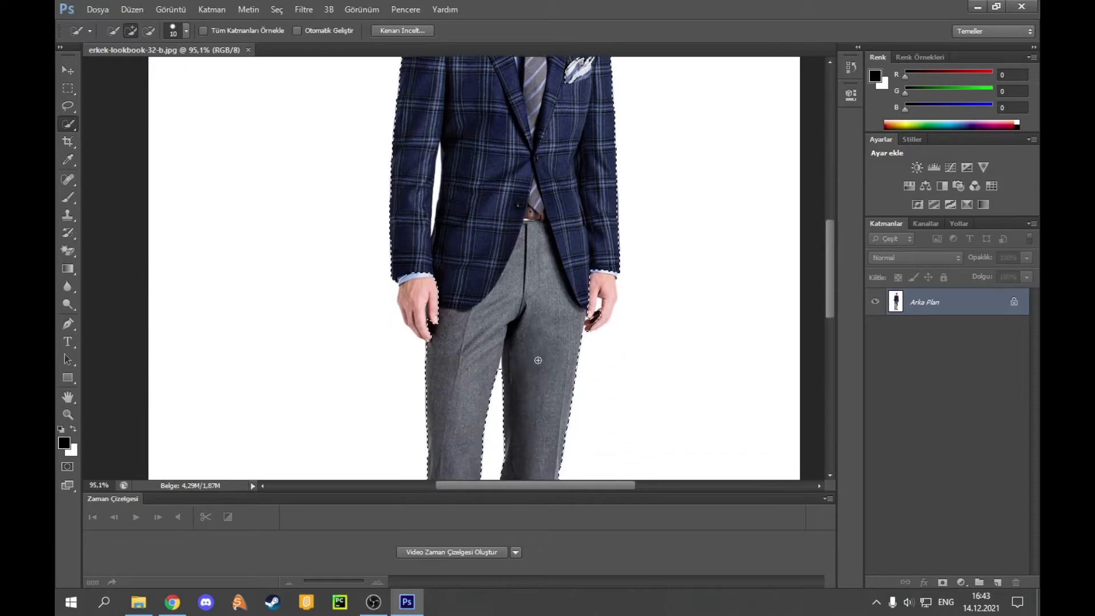
scroll(538, 360, "up", 10)
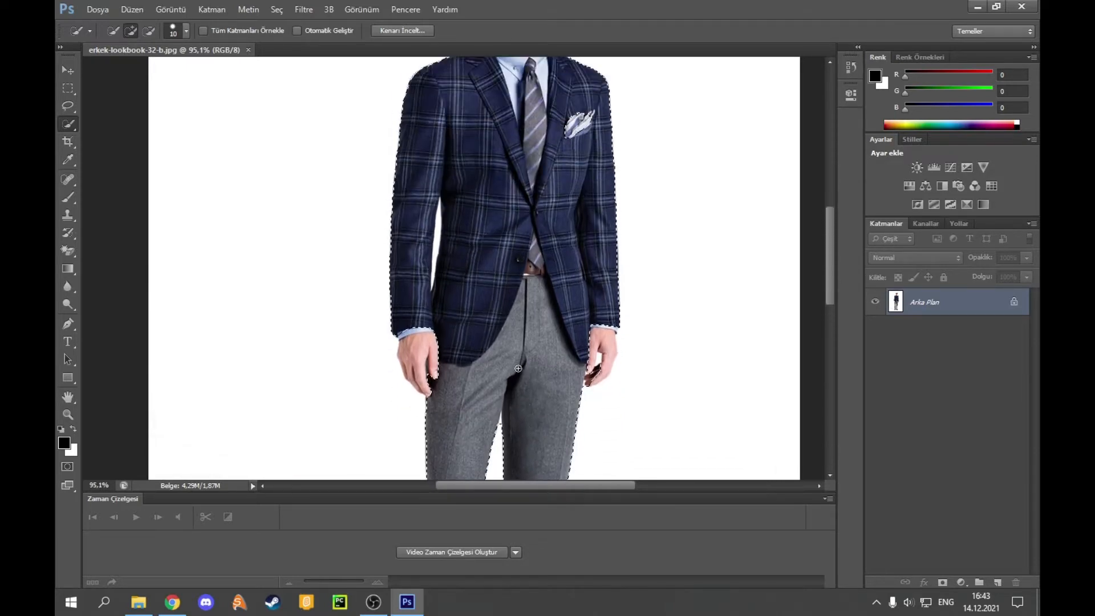
key("alt")
left_click(437, 294, "alt")
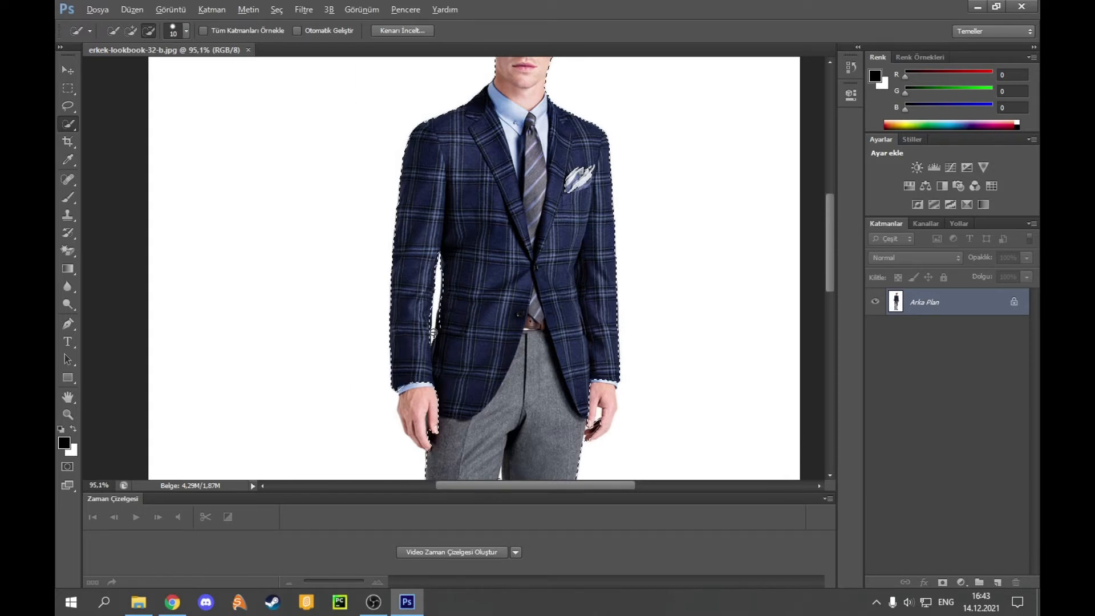
scroll(548, 340, "down", 15)
scroll(547, 340, "up", 5)
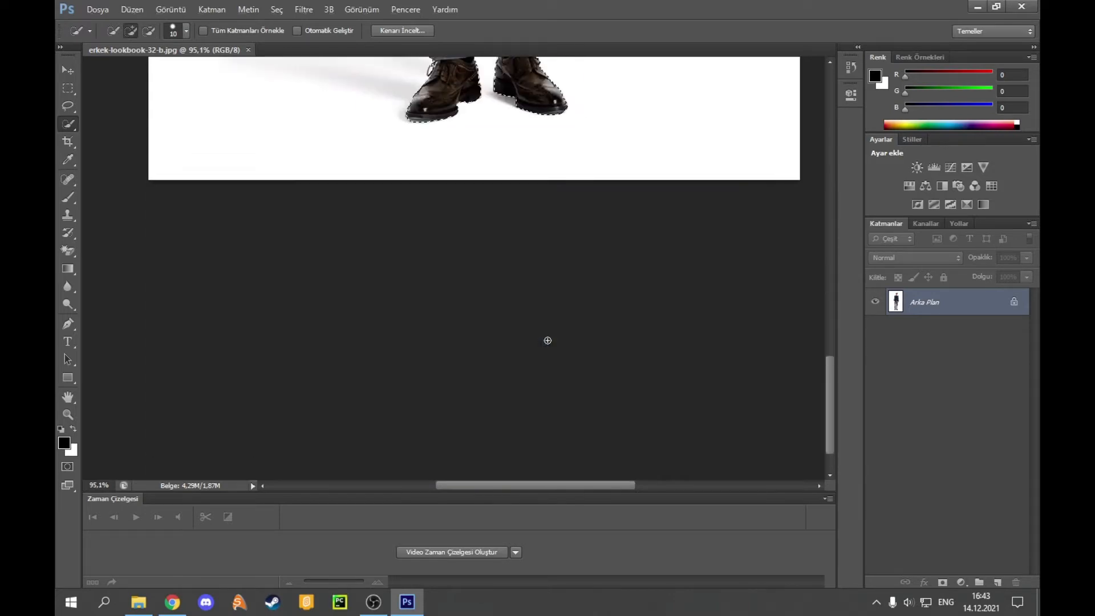
scroll(548, 341, "down", 1)
scroll(548, 341, "down", 5)
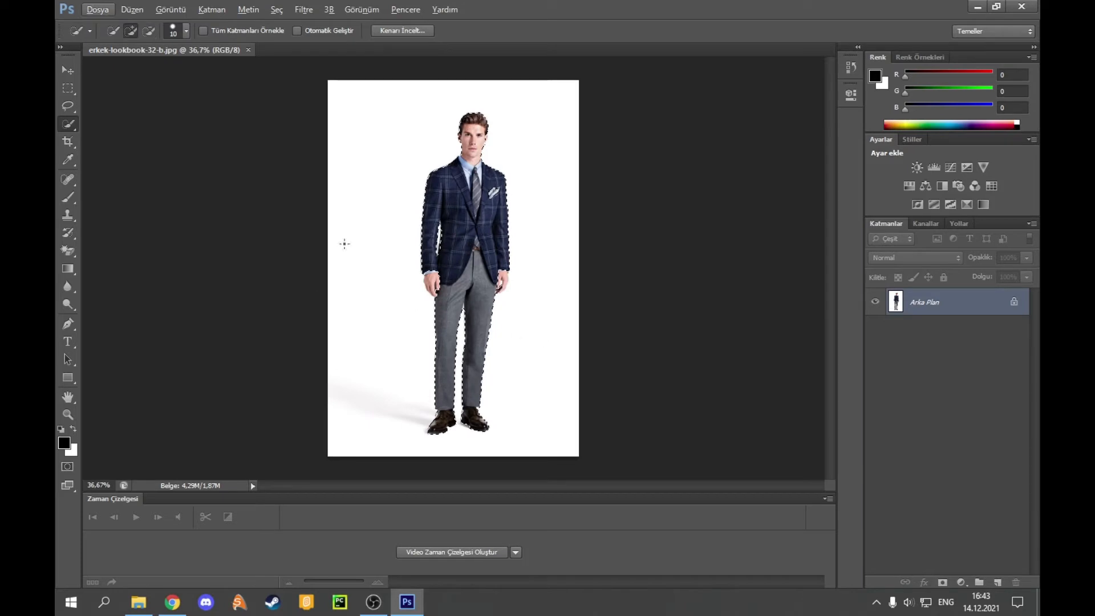
Activate the Move tool, open the landscape-1192669__480 image and return to the erkek-lookbook-32-b.jpg document.
left_click(67, 70)
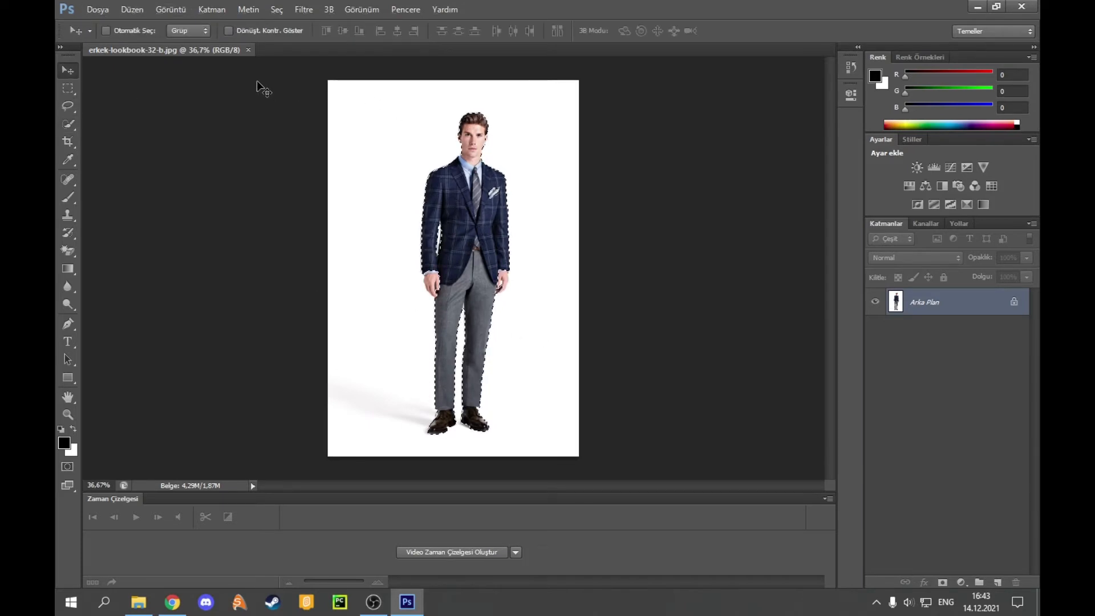
left_click(97, 10)
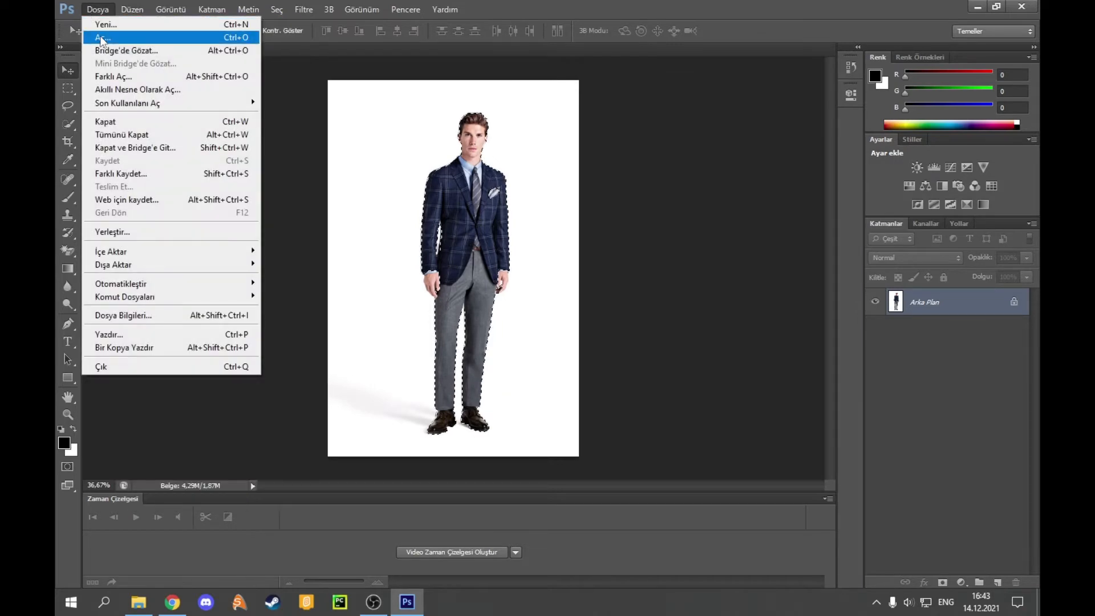
left_click(102, 37)
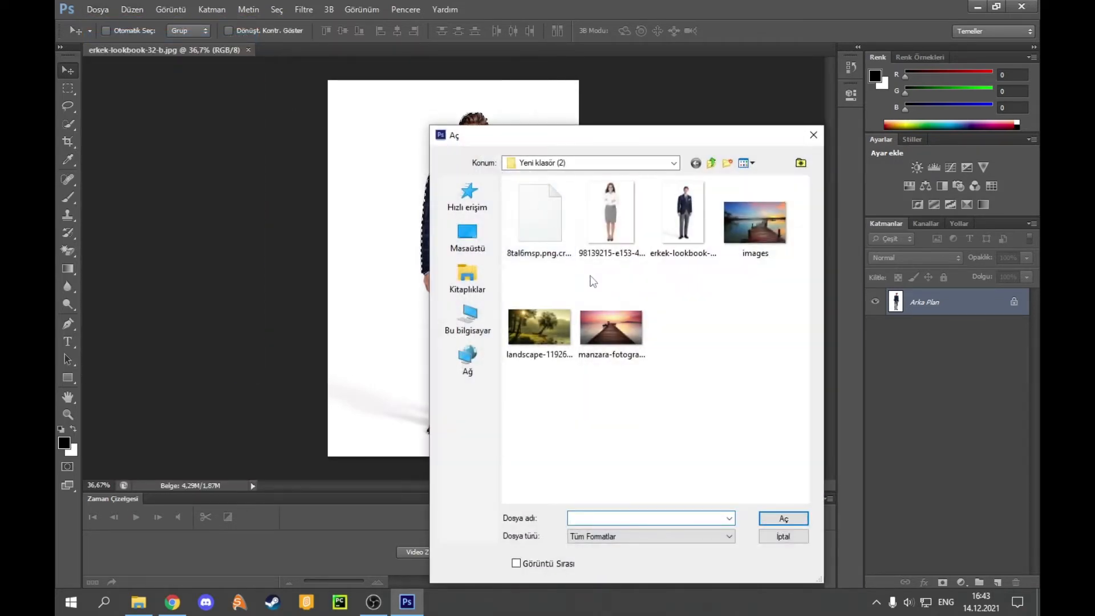
left_click(543, 316)
left_click(785, 518)
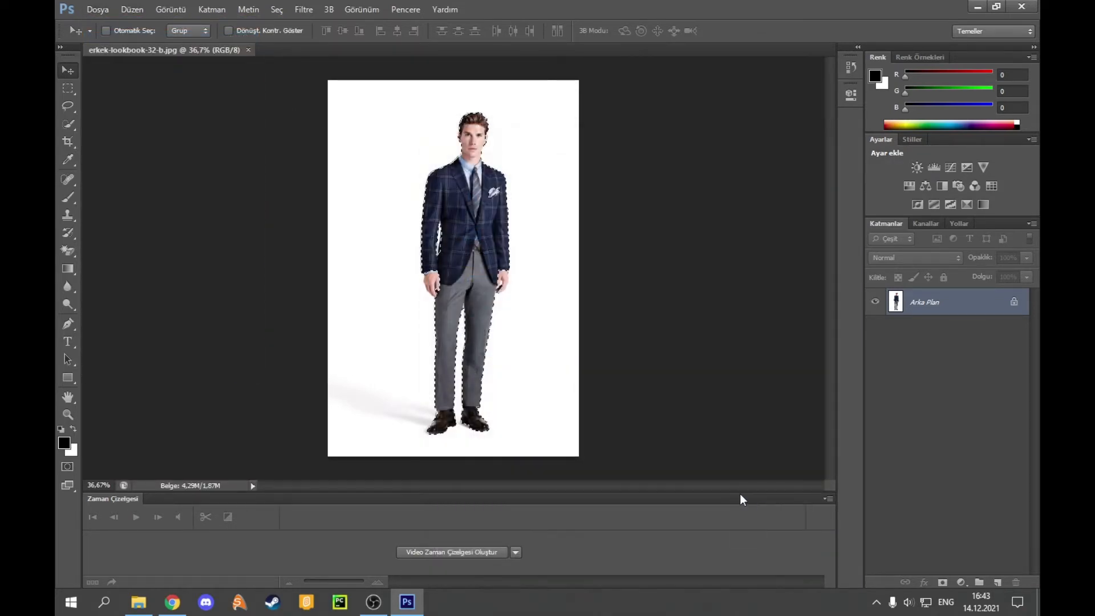
left_click(144, 52)
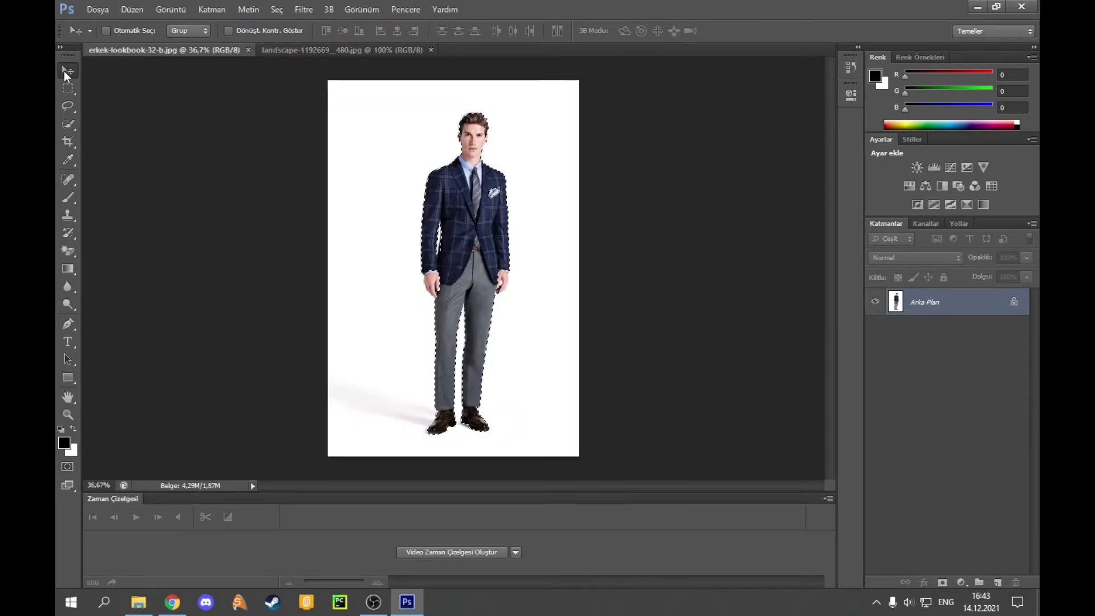
mouse_move(482, 228)
left_mouse_down()
mouse_move(328, 104)
mouse_move(502, 254)
mouse_move(482, 234)
left_mouse_up()
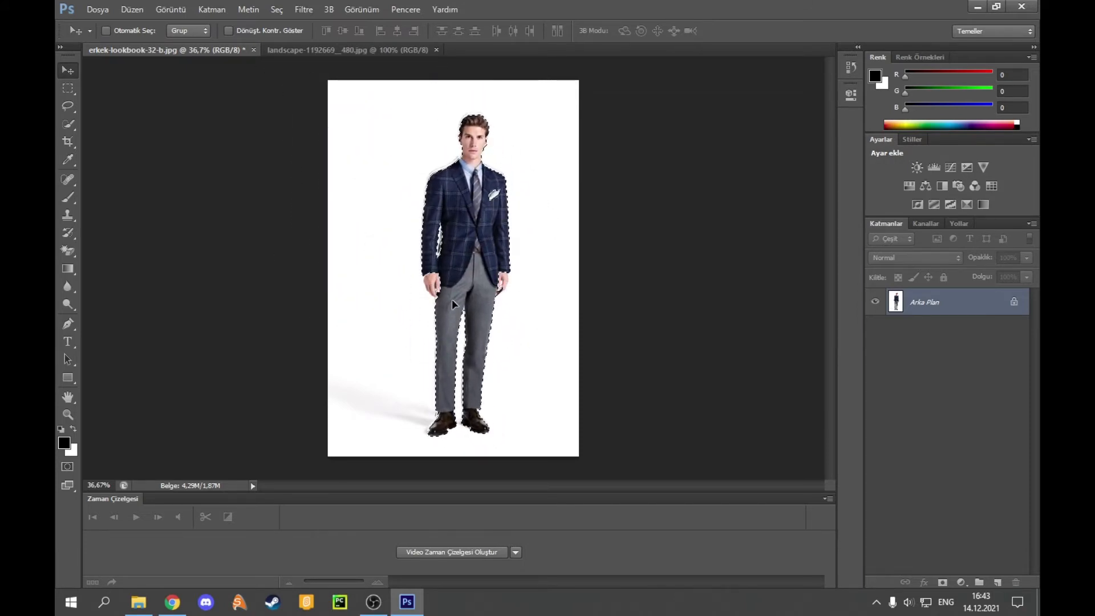
scroll(456, 300, "up", 2)
key("alt")
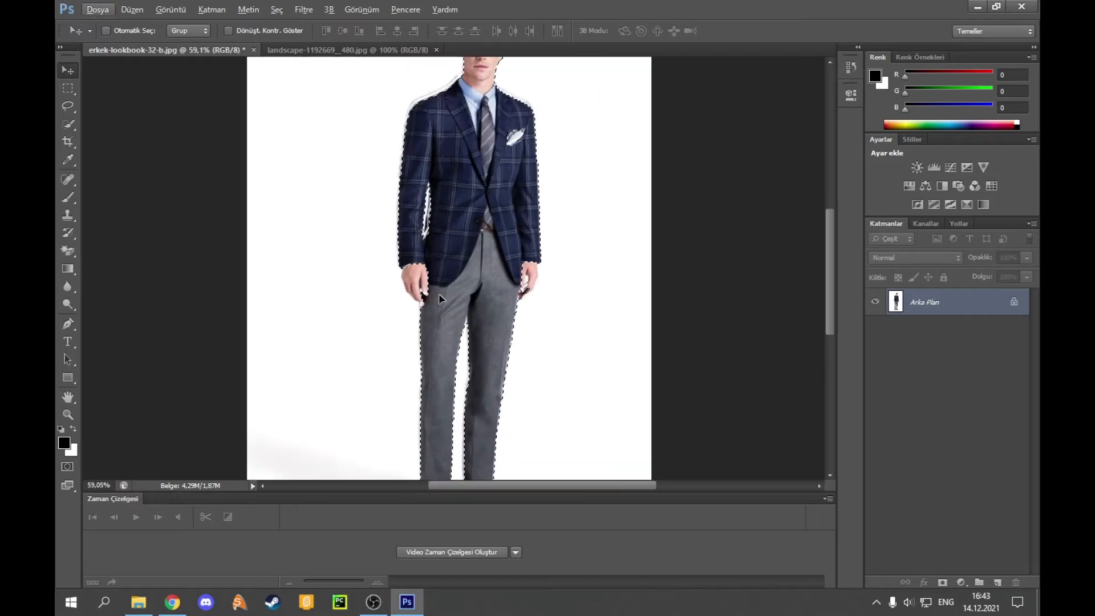
key("ctrl+z")
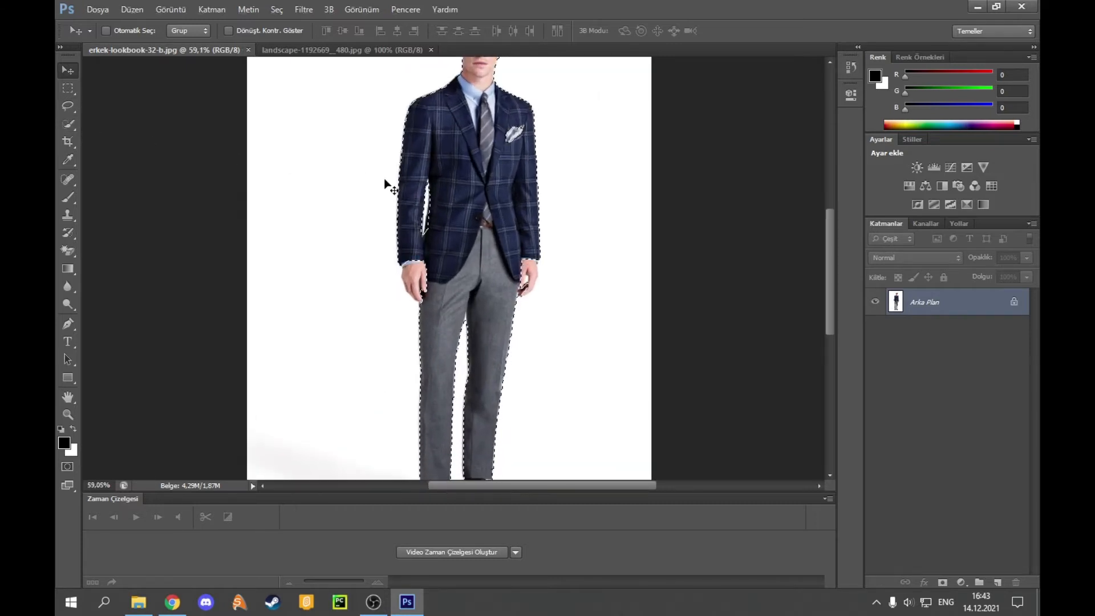
Add both of the man's hands to the selection with the Quick Selection tool.
left_click(73, 125)
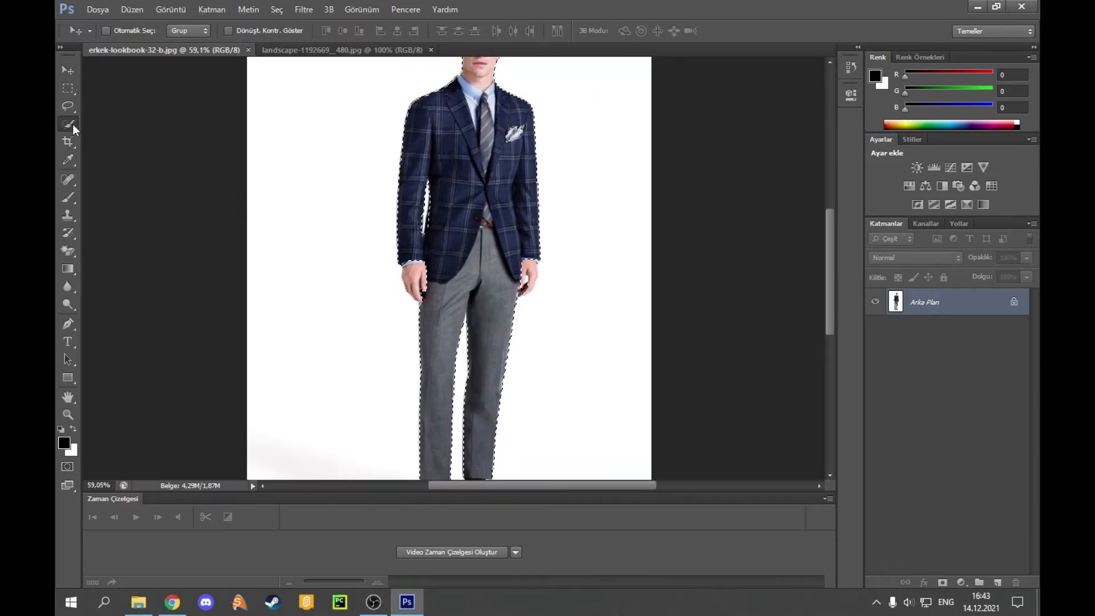
left_click(124, 122)
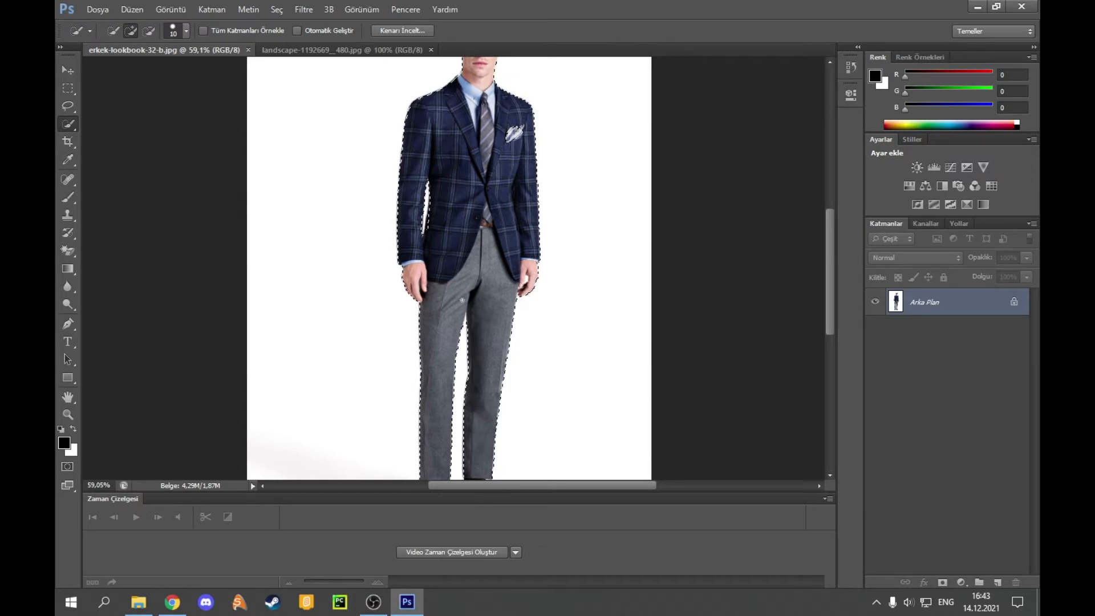
scroll(468, 302, "up", 2)
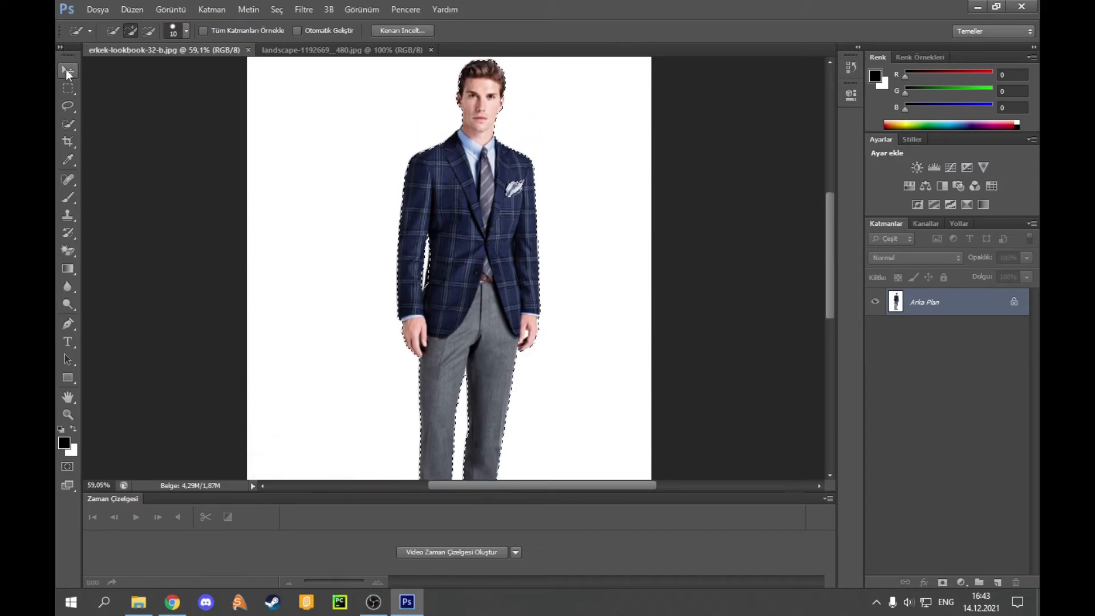
Move the selected man into the landscape image and start a free transform on him.
left_click(68, 69)
left_click_drag(497, 251, 368, 219)
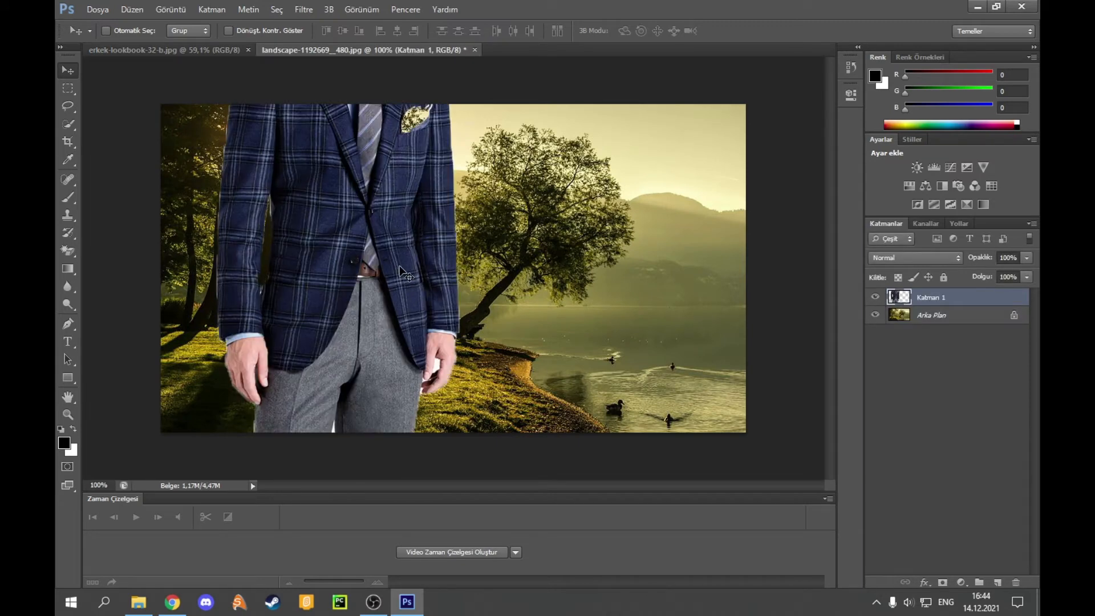
key("ctrl+t")
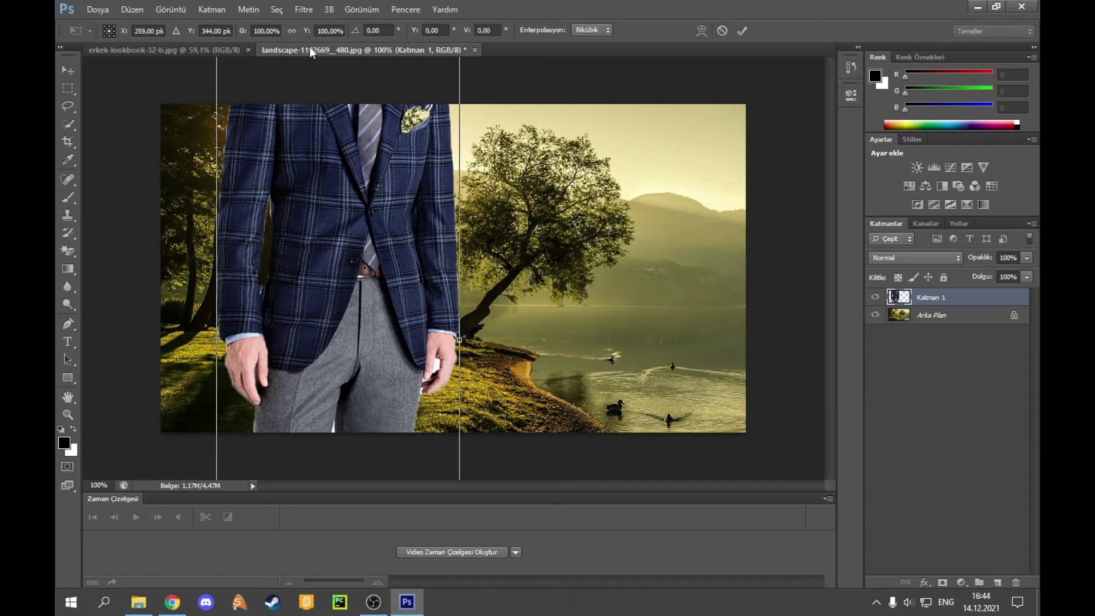
Float the landscape document in its own window and close it without saving.
left_click_drag(311, 53, 174, 112)
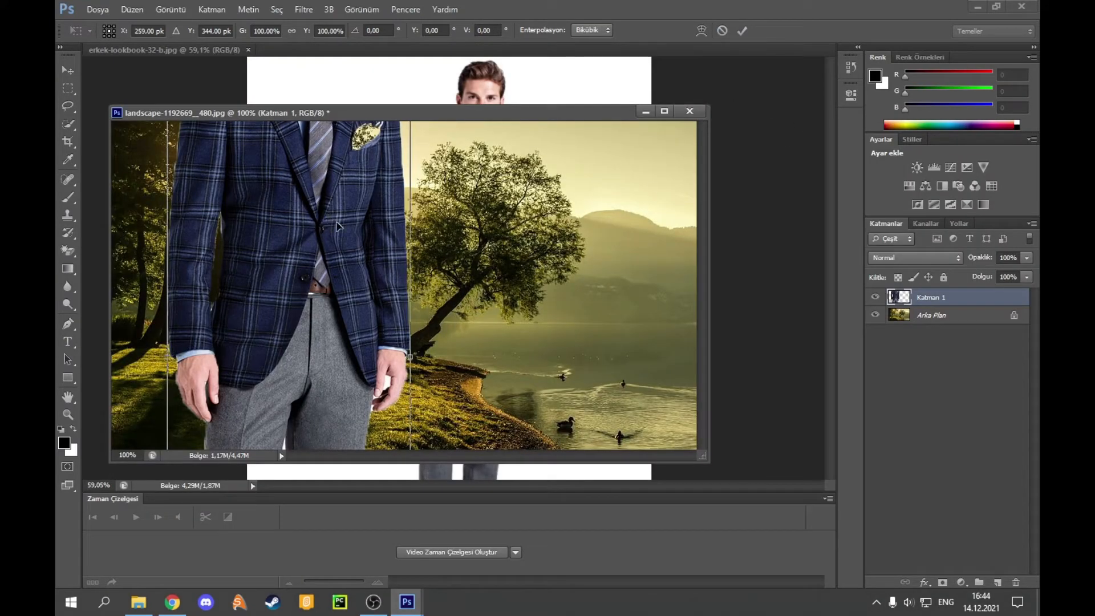
key("Return")
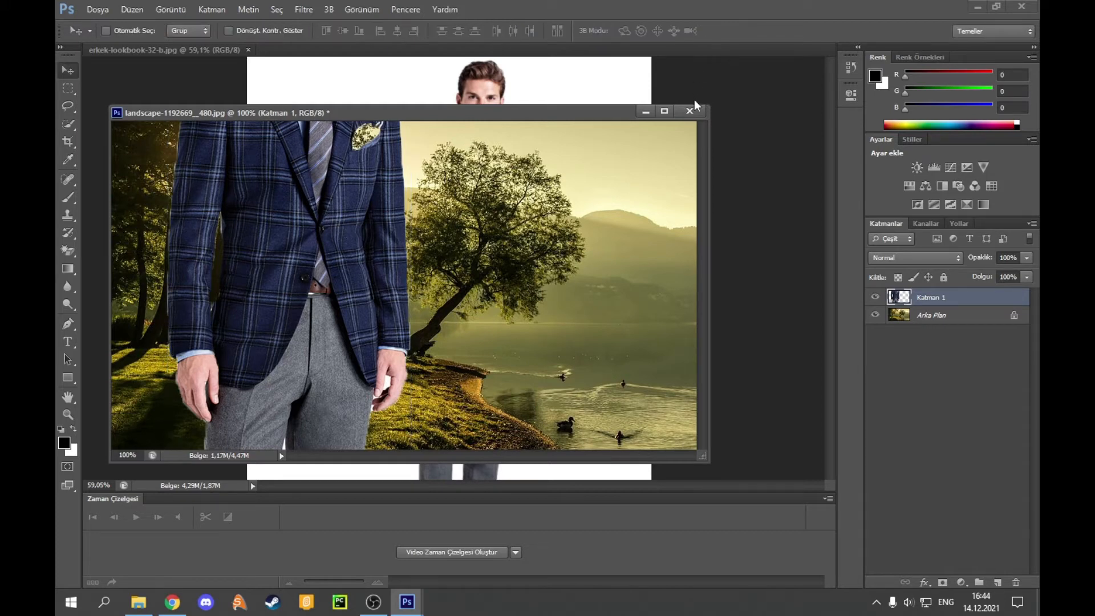
left_click(689, 111)
left_click(596, 233)
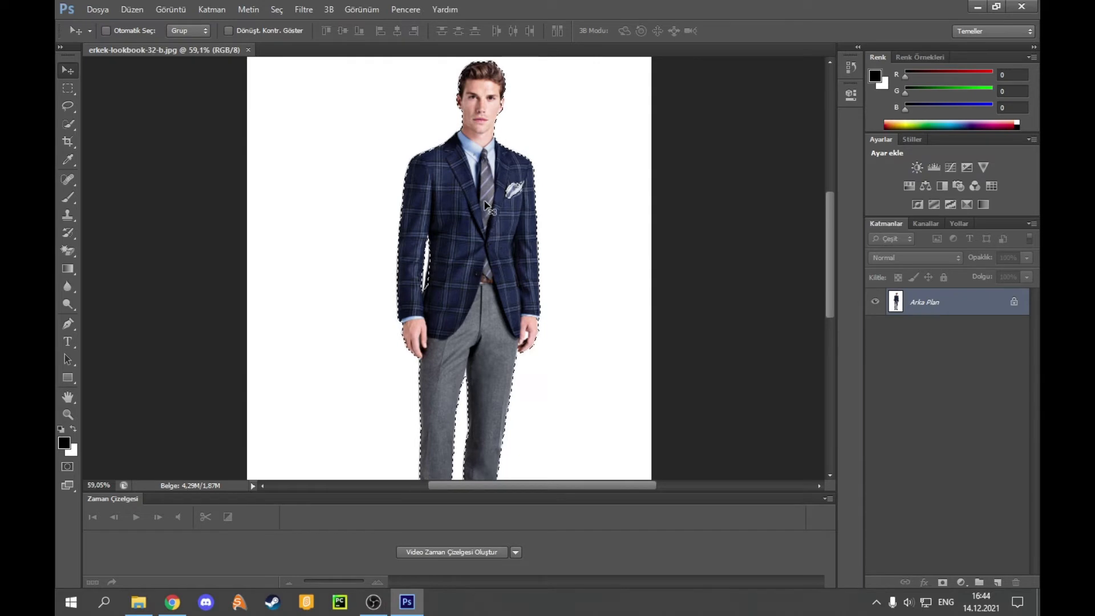
Switch to the Move tool and open the landscape-1192669__480 image from the Yeni klasör (2) folder.
left_click(69, 127)
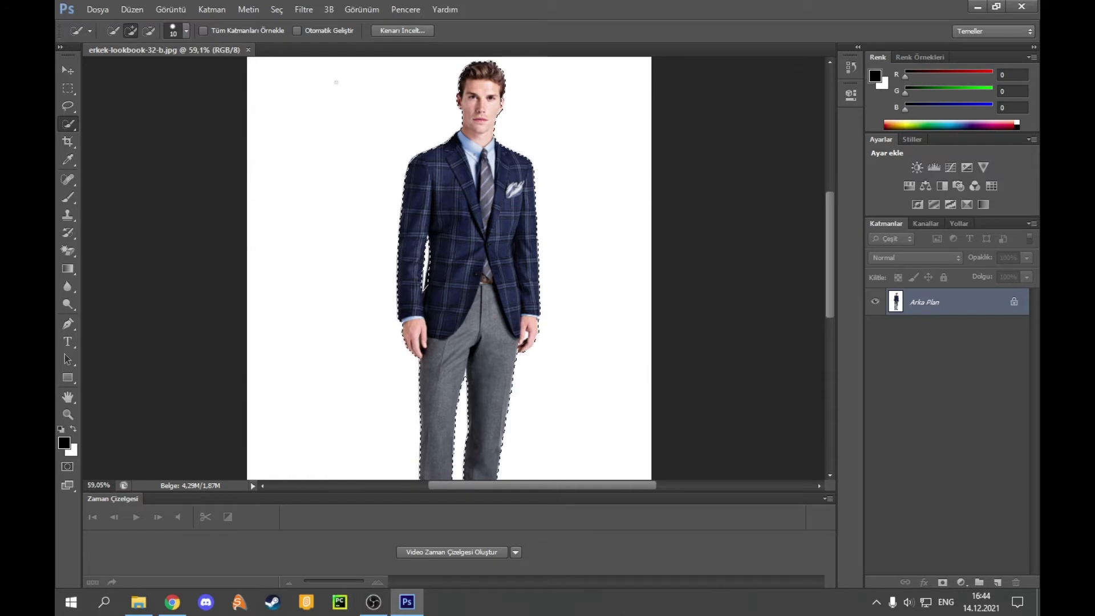
scroll(478, 216, "down", 1)
scroll(478, 215, "down", 3)
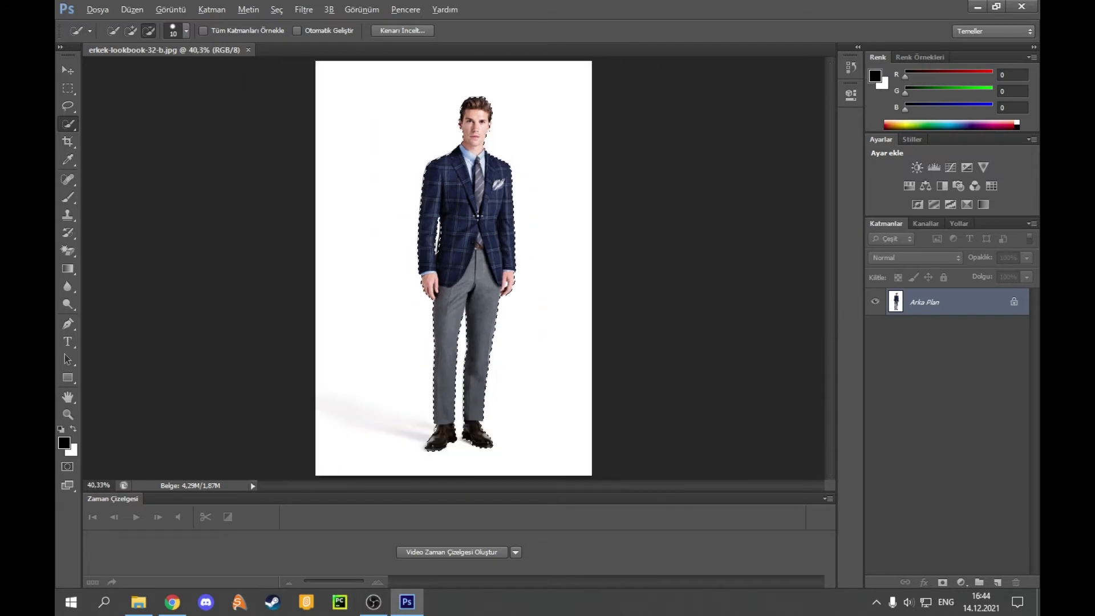
key("v")
left_click(98, 9)
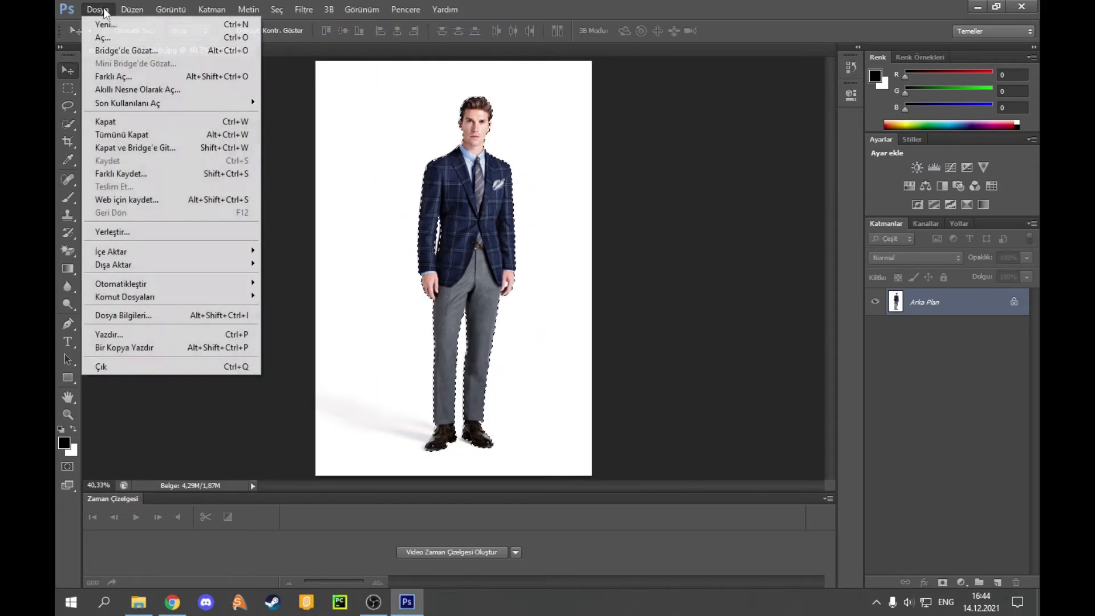
left_click(101, 33)
left_click(535, 311)
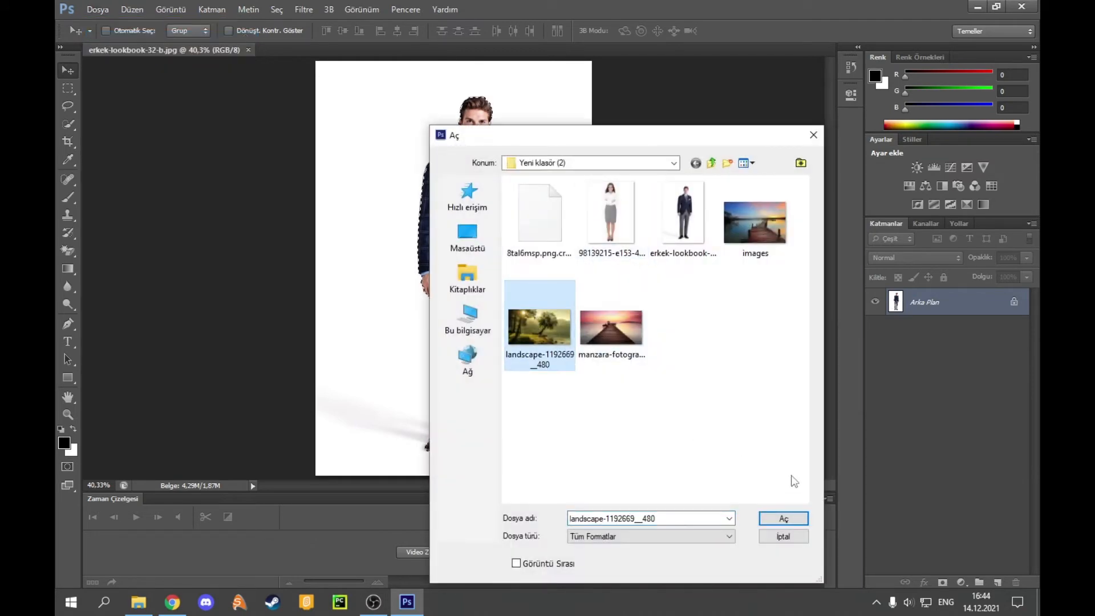
left_click(785, 520)
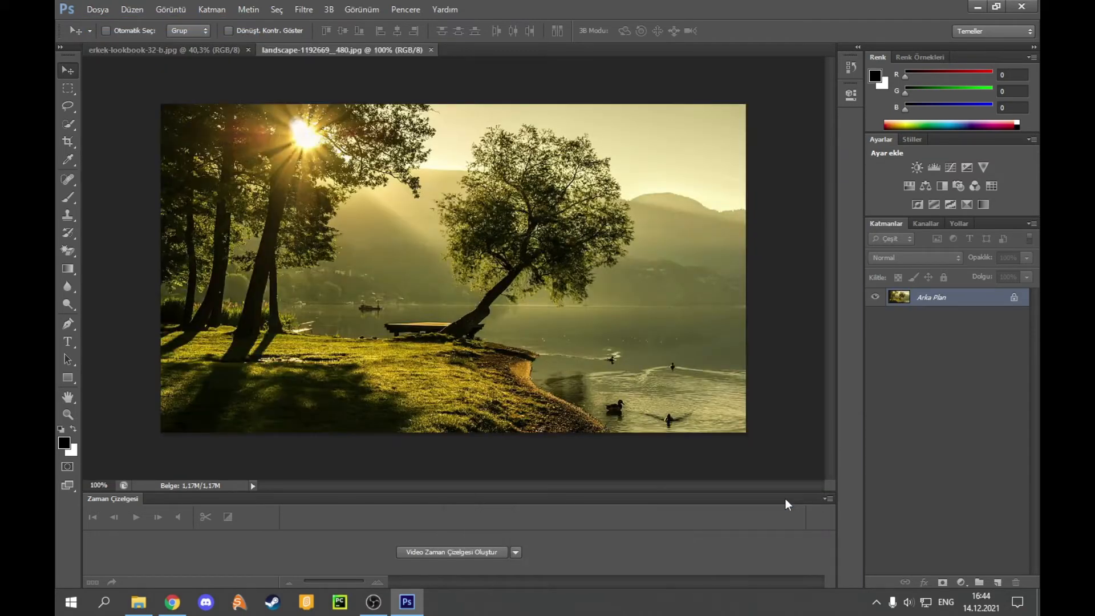
Move the selected man into the landscape image and scale him to about 48.88% width and 33.20% height, fitting the whole figure inside.
left_click(154, 49)
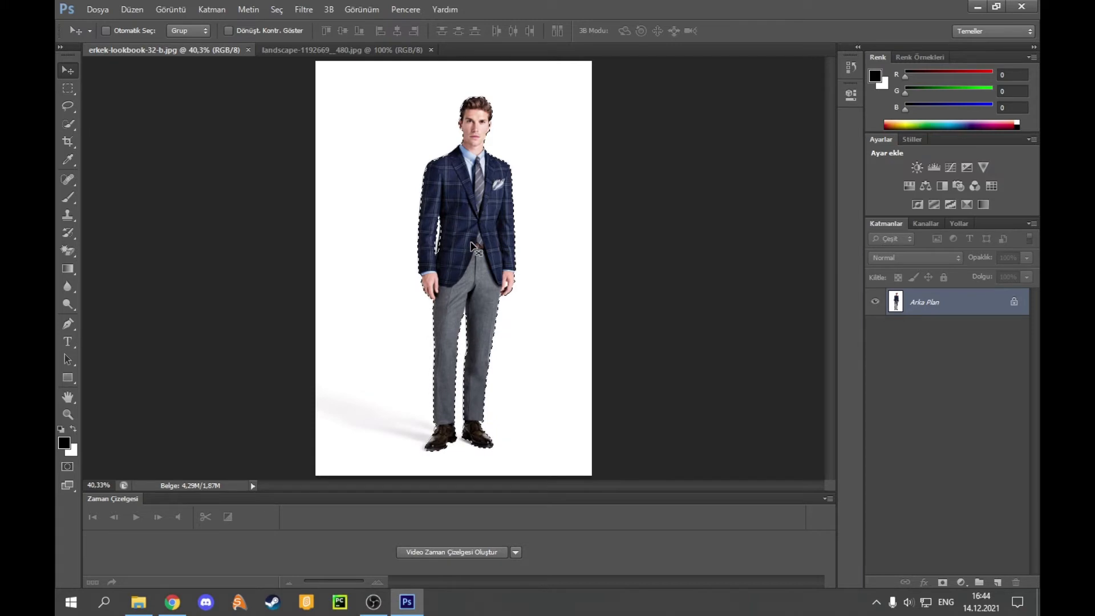
left_click_drag(247, 87, 424, 243)
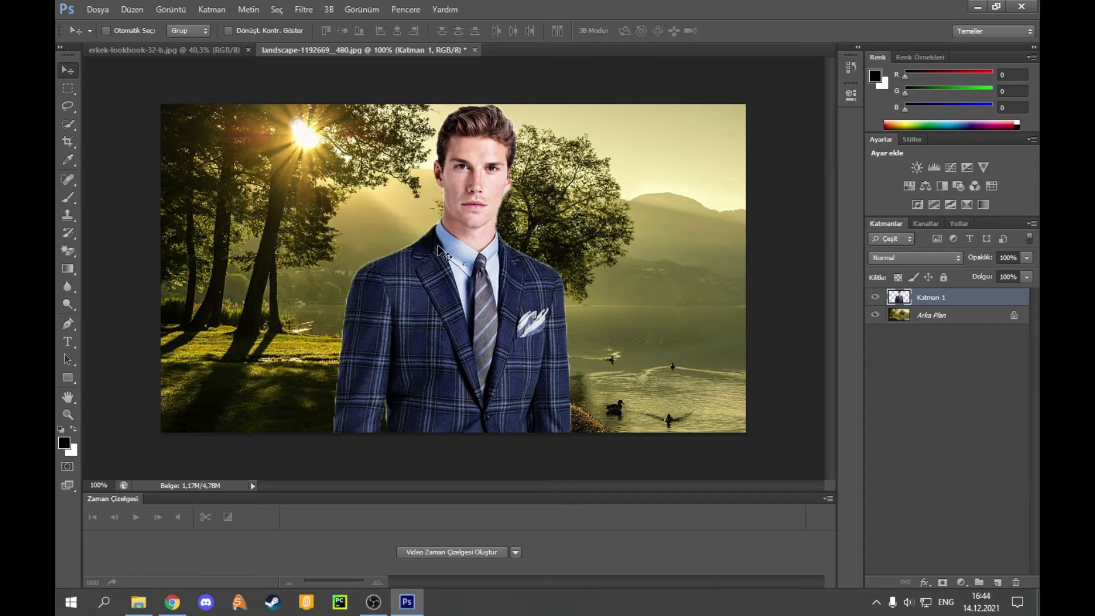
key("ctrl+t")
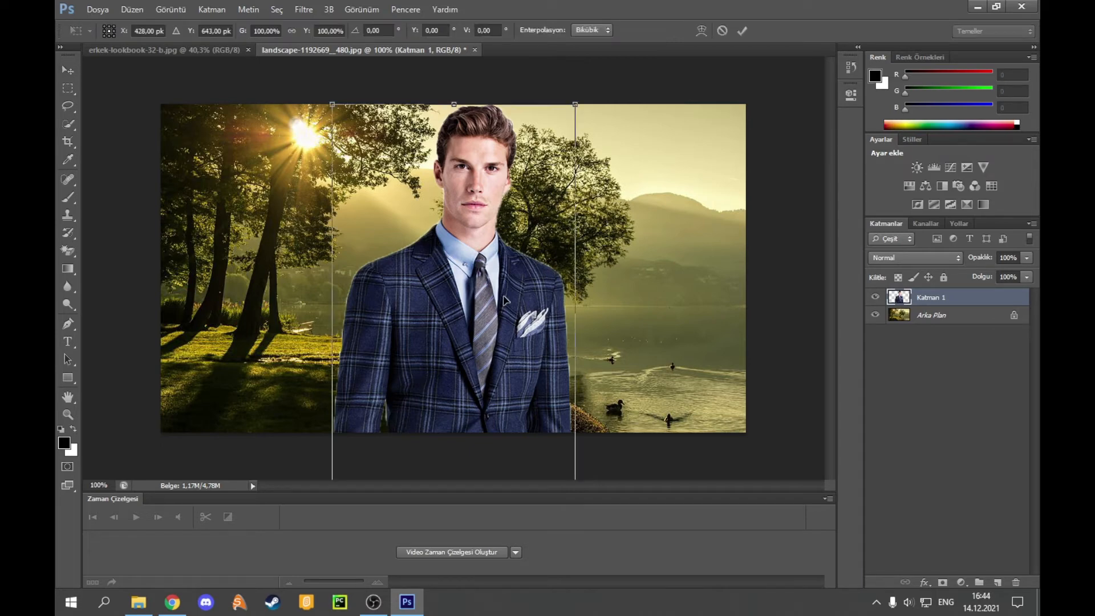
scroll(479, 286, "down", 8)
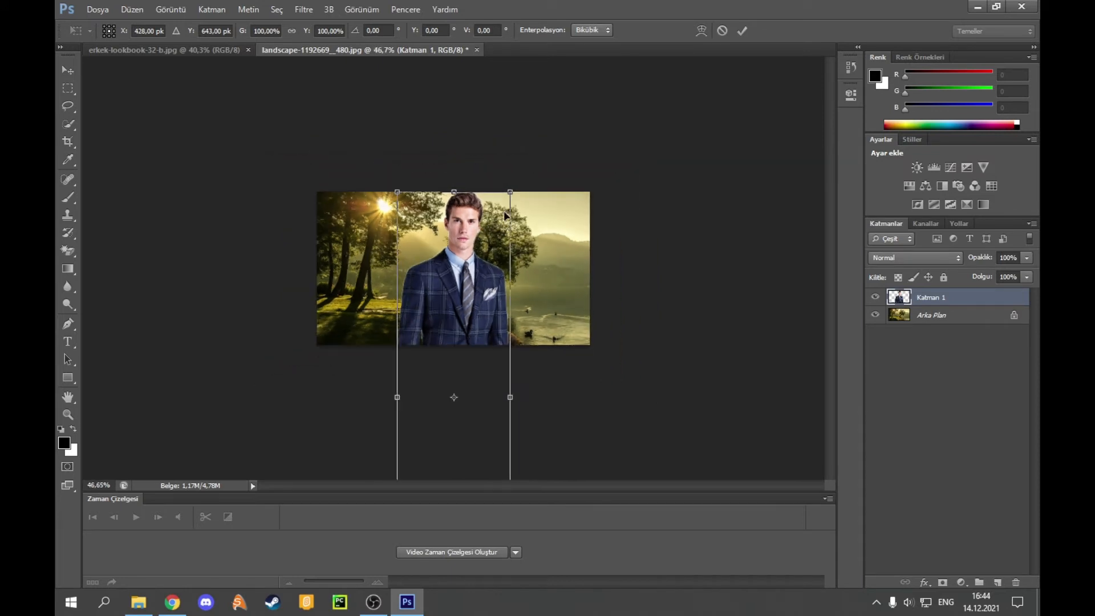
left_click_drag(511, 194, 481, 260)
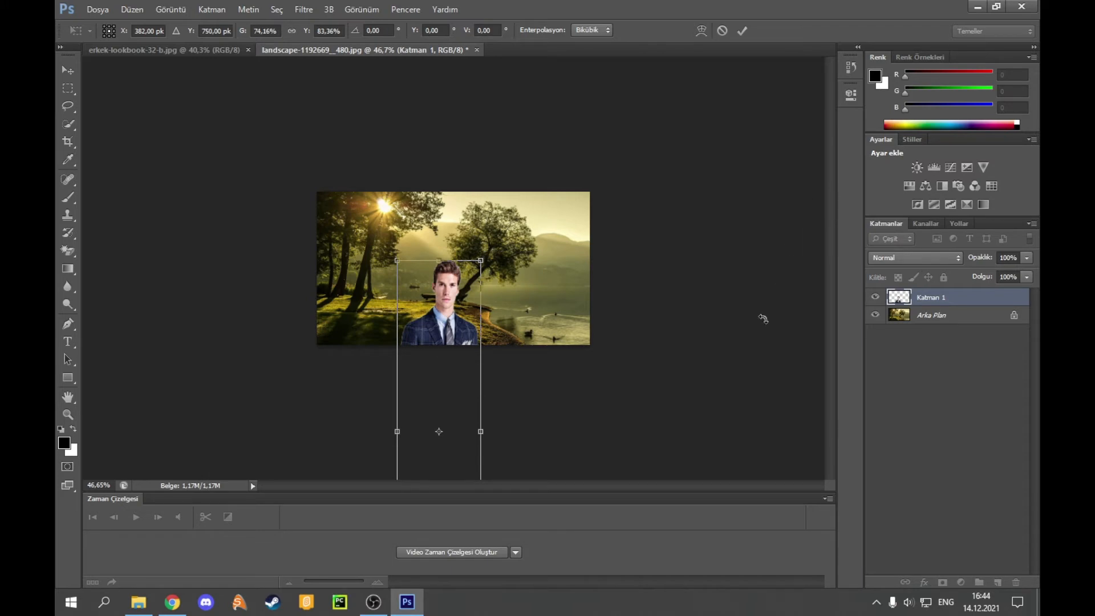
left_click_drag(445, 322, 462, 155)
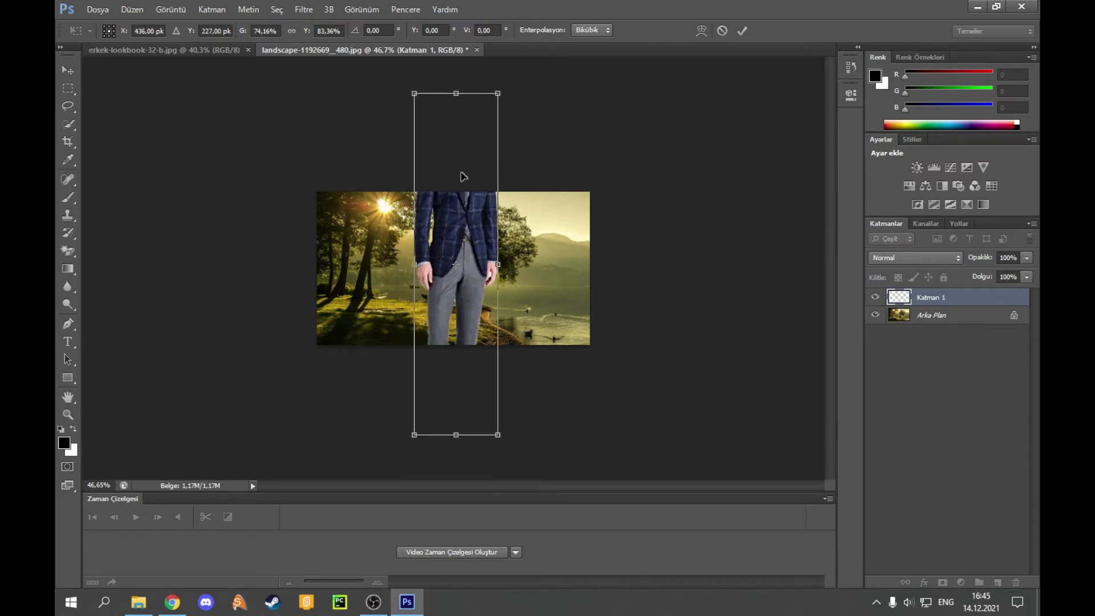
left_click_drag(501, 437, 470, 227)
left_click_drag(440, 152, 391, 257)
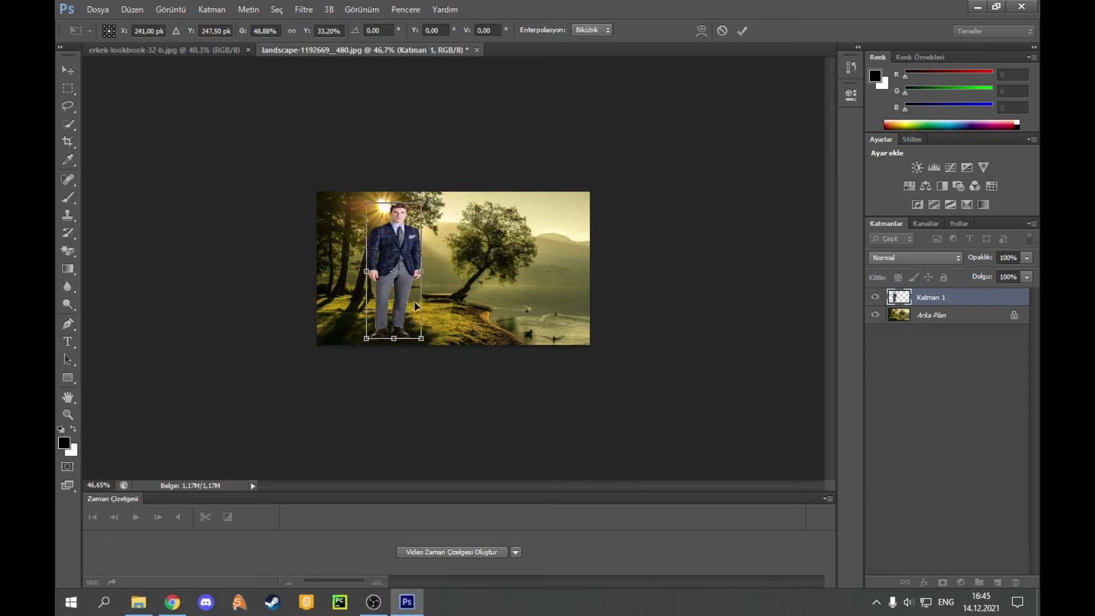
Shrink the man to about 23.60% width and 20.14% height, place him on the grass beside the trees, and apply the transform.
left_click_drag(420, 340, 392, 271)
left_click_drag(377, 223, 396, 293)
scroll(418, 338, "up", 4)
scroll(419, 337, "up", 3)
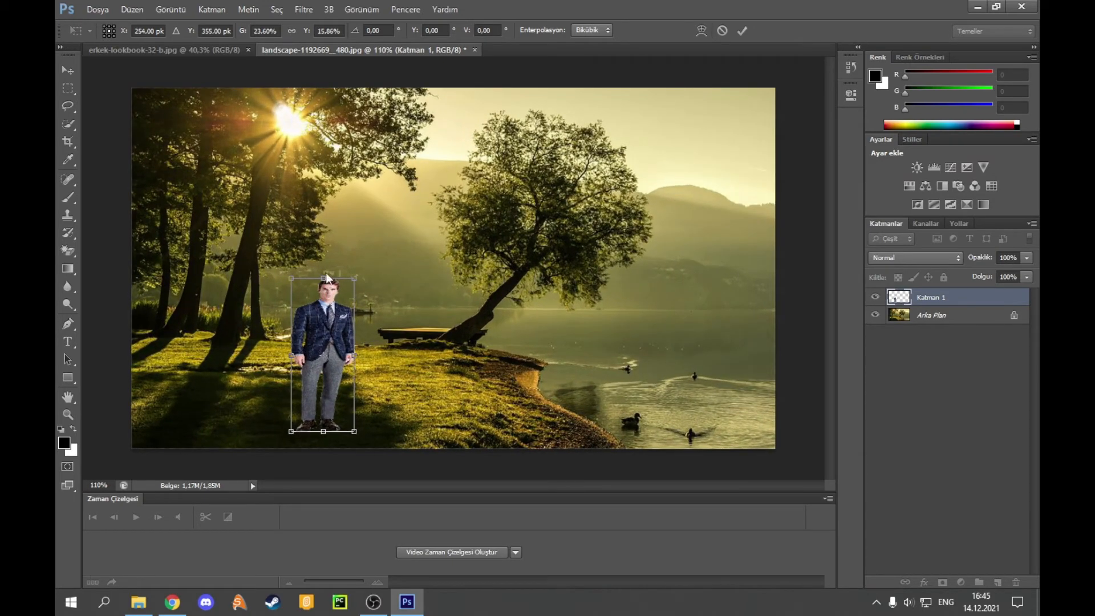
left_click_drag(324, 278, 323, 237)
left_click_drag(341, 295, 282, 301)
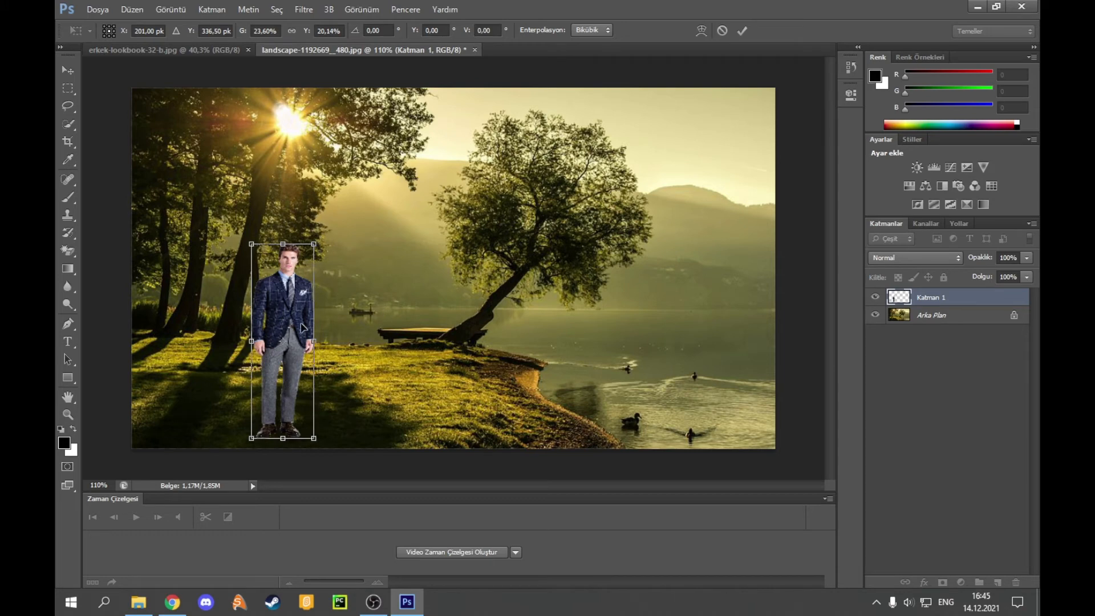
key("Return")
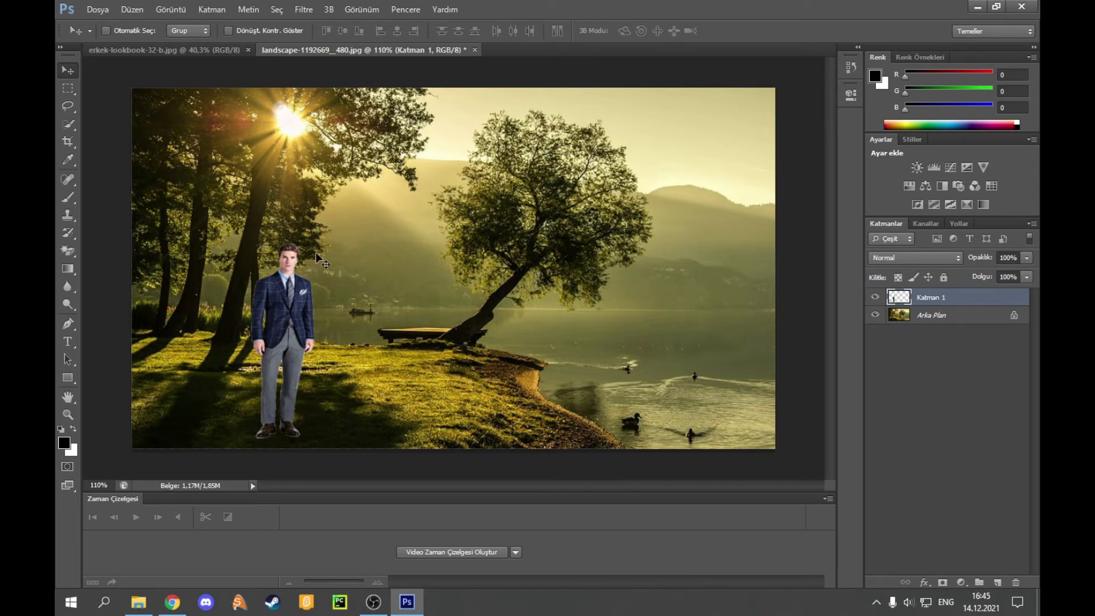
Close the erkek-lookbook-32-b photo and open the woman's photo, 98139215-e153-45a3-a7aa-642b2dafbc15.
left_click(150, 49)
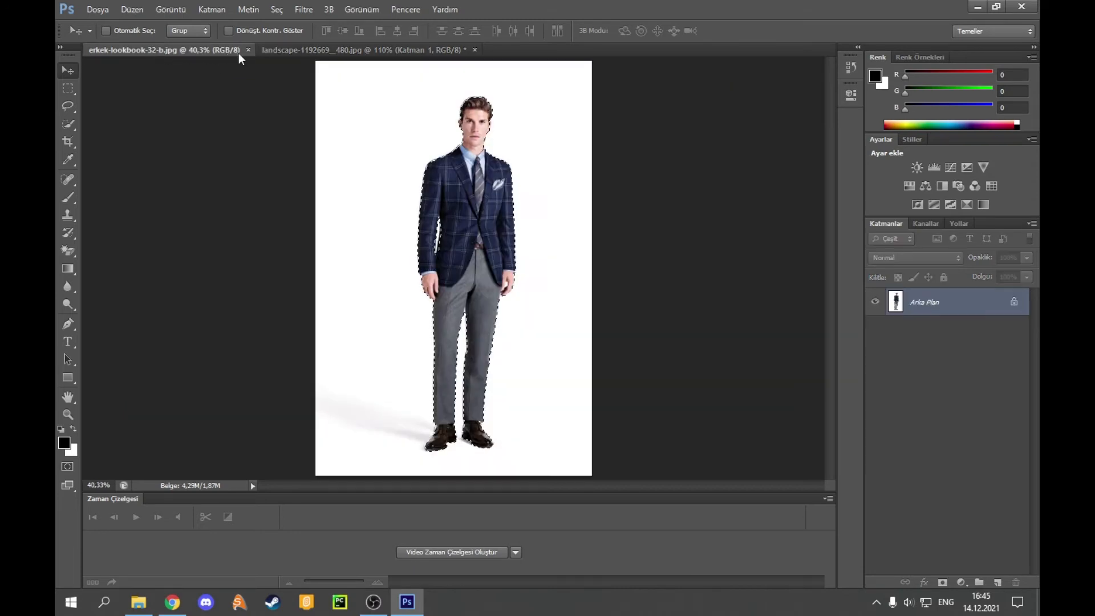
left_click(249, 50)
left_click(97, 10)
left_click(109, 35)
left_click(628, 224)
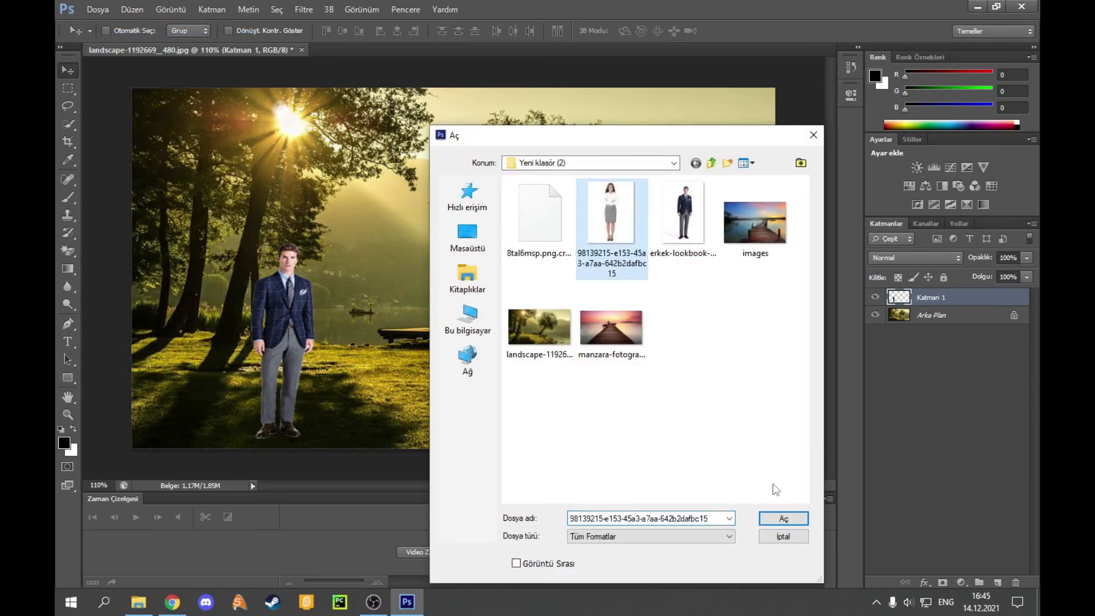
left_click(782, 520)
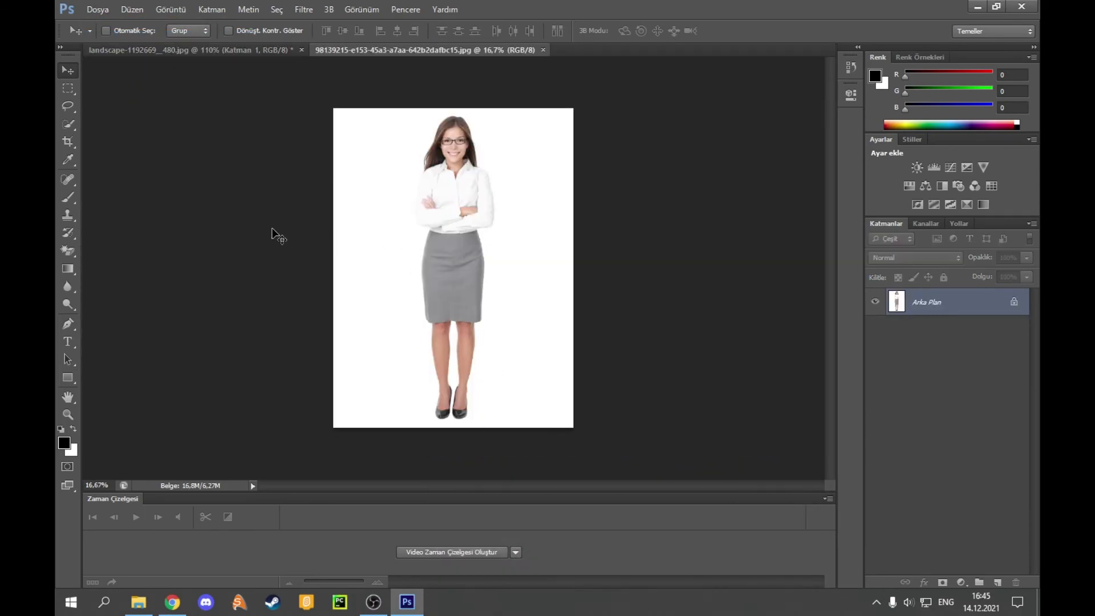
Select the woman's hair, face, blouse and skirt with the Quick Selection tool.
scroll(470, 257, "up", 2)
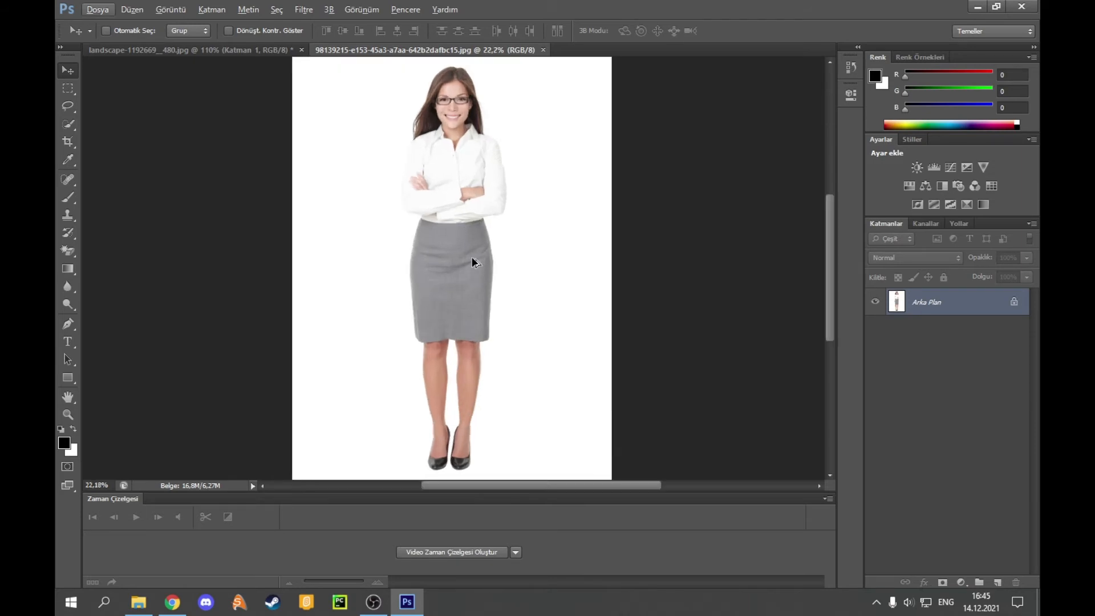
left_click_drag(72, 129, 91, 128)
left_click_drag(347, 195, 352, 194)
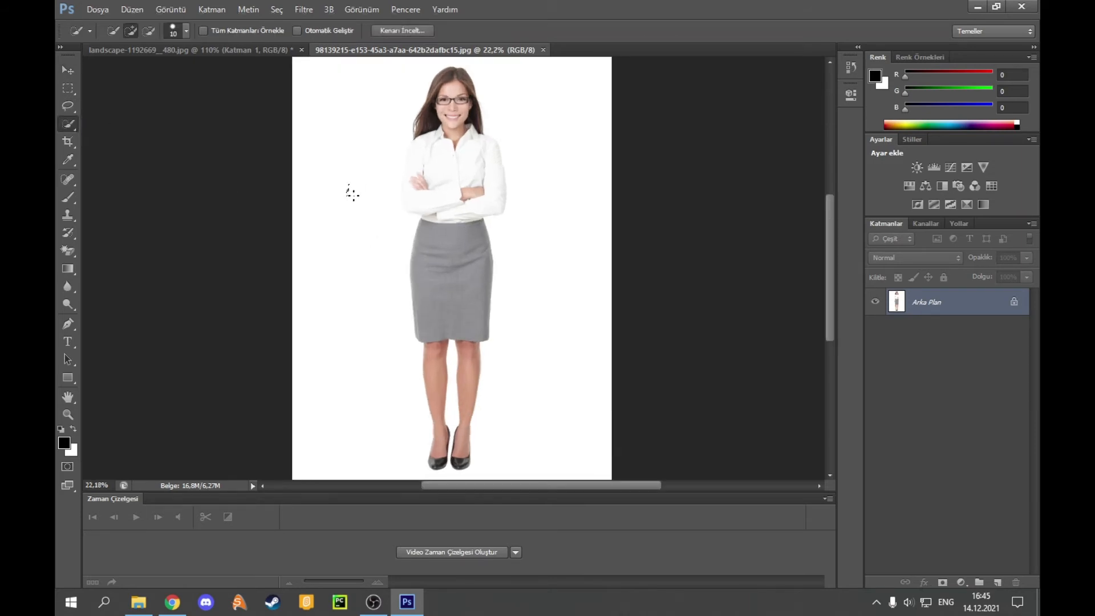
key("ctrl+d")
left_click_drag(449, 178, 461, 163)
left_click_drag(454, 78, 445, 75)
left_click(455, 224)
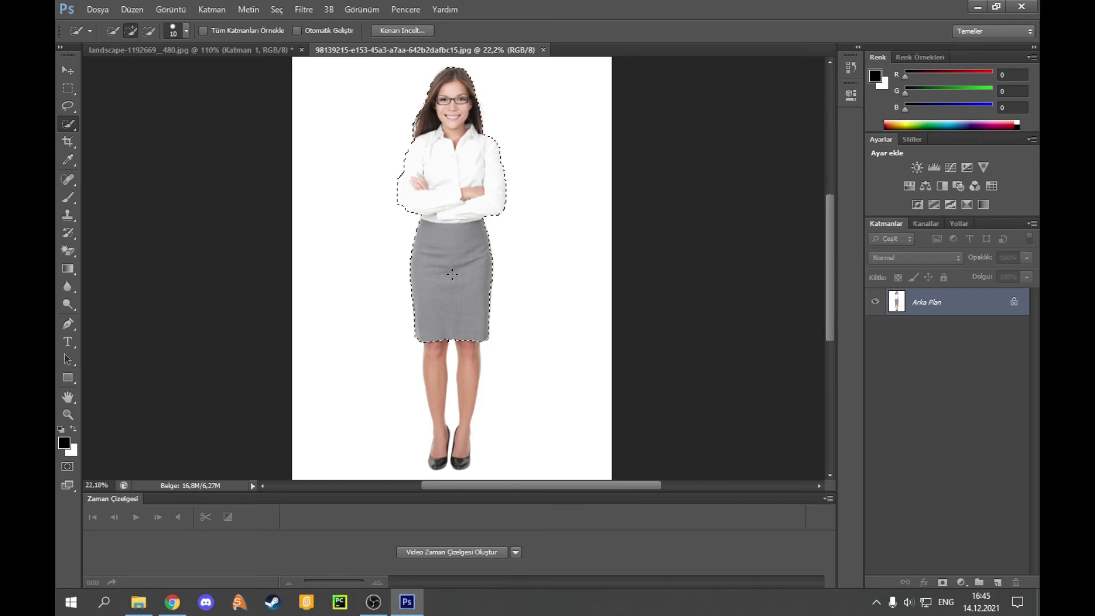
Extend the Quick Selection over the woman's legs and shoes.
left_click(434, 363)
left_click(462, 447)
left_click(461, 462)
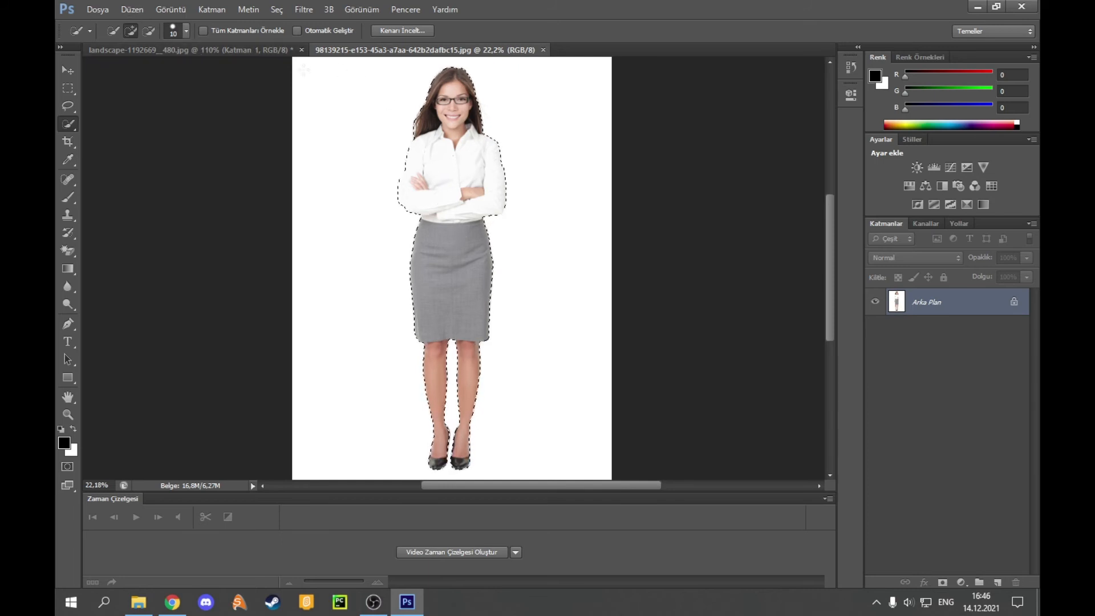
Move the selected woman into the landscape-1192669__480 image with the Move tool.
left_click(68, 70)
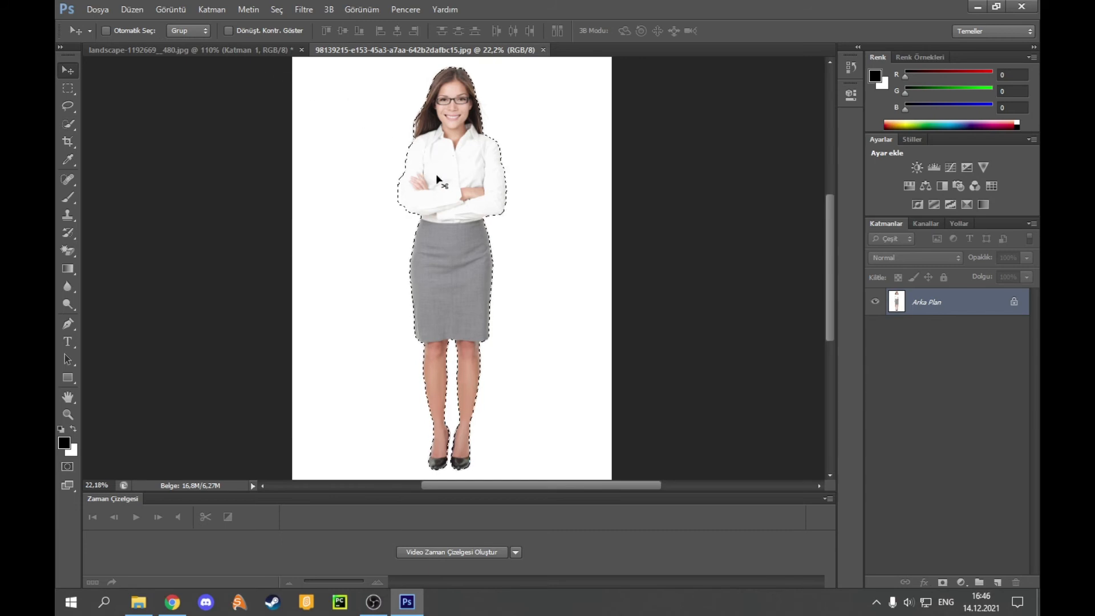
left_click_drag(448, 189, 228, 52)
left_click_drag(225, 53, 445, 248)
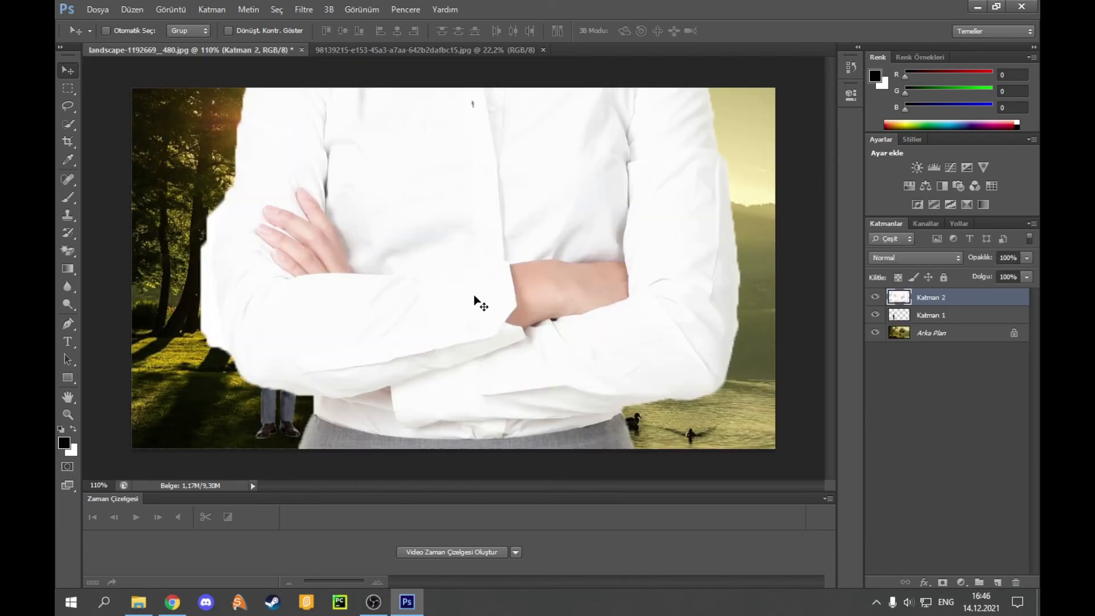
Free-transform the woman to about 35.89% width and 24.13% height and place her over the leaning tree.
scroll(474, 297, "down", 3)
key("alt")
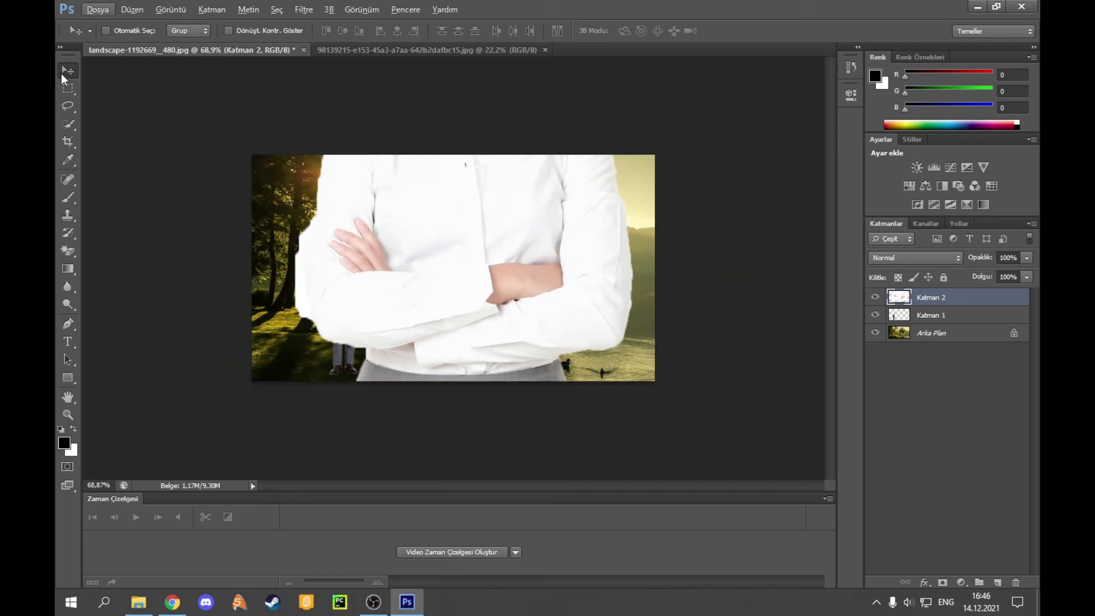
key("ctrl+t")
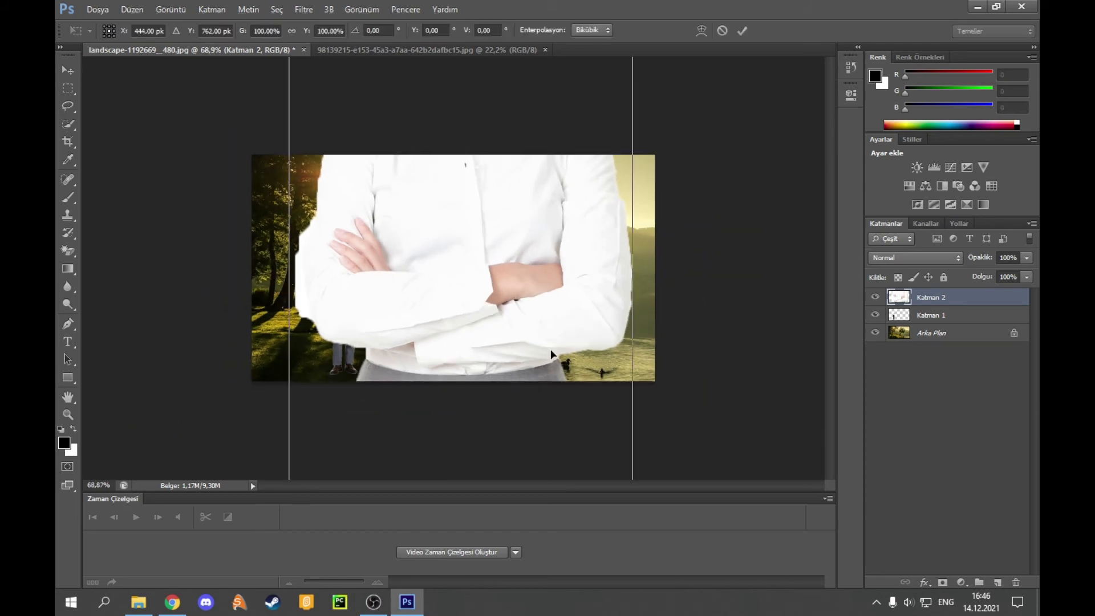
scroll(549, 348, "down", 5)
scroll(553, 355, "down", 4)
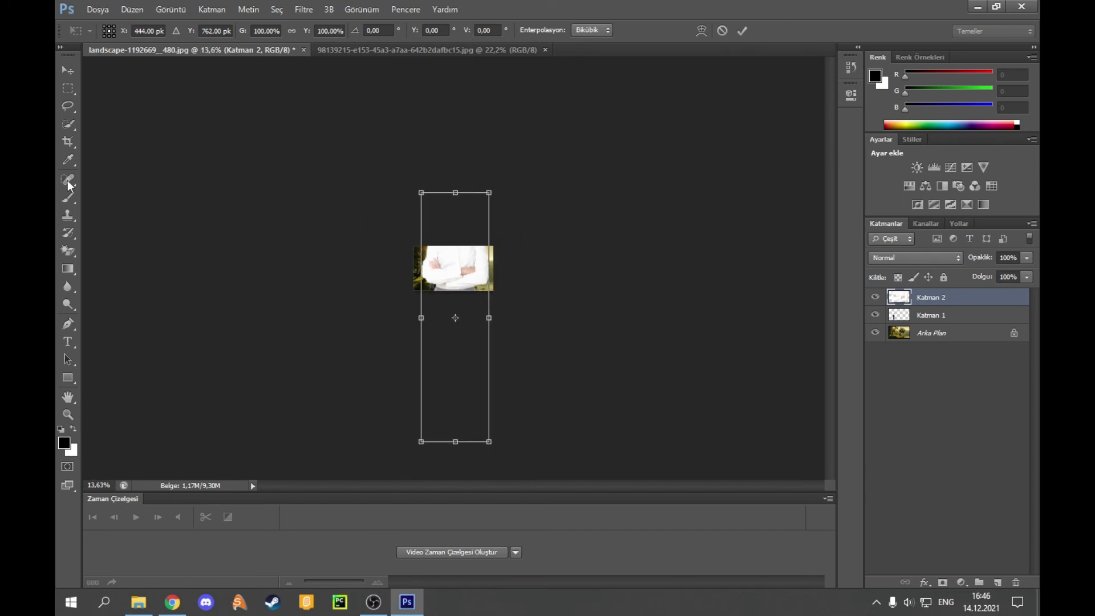
left_click_drag(489, 442, 446, 251)
left_click_drag(438, 211, 465, 246)
scroll(468, 291, "up", 4)
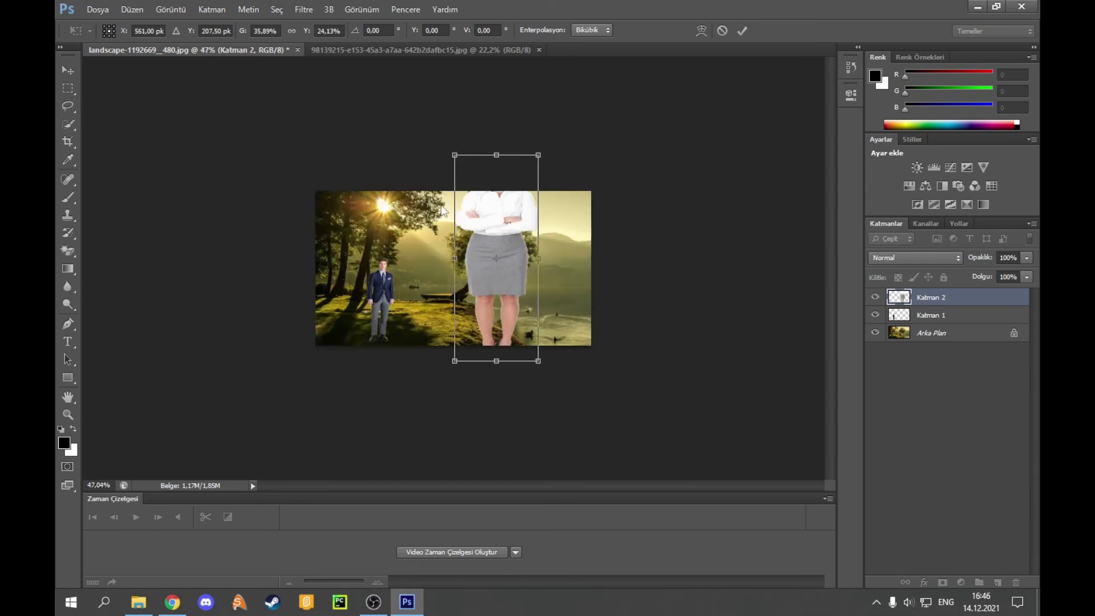
Shrink the woman to about 11.51% width and 10.28% height, stand her on the grass near the man, and apply the transform.
left_click_drag(538, 154, 487, 258)
scroll(503, 337, "up", 2)
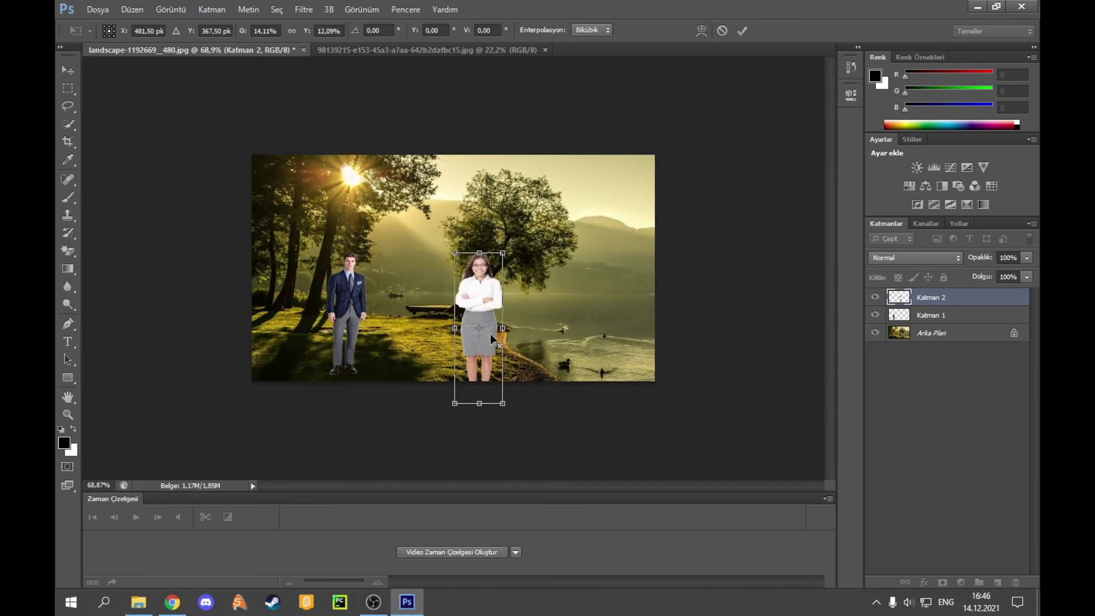
left_click_drag(472, 303, 415, 280)
scroll(427, 309, "up", 2)
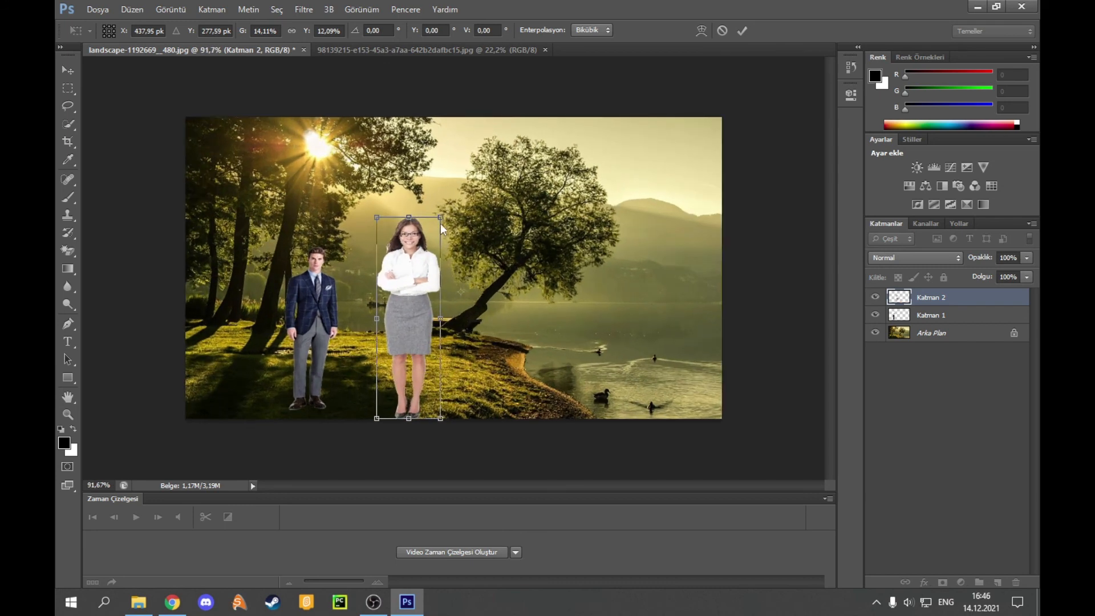
left_click_drag(440, 219, 431, 249)
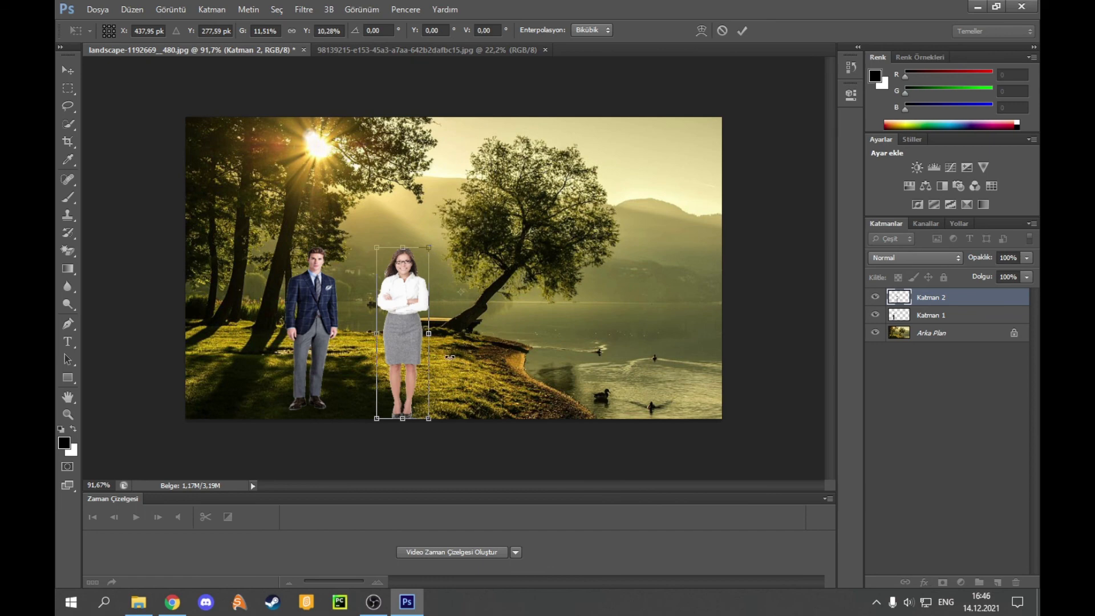
key("Return")
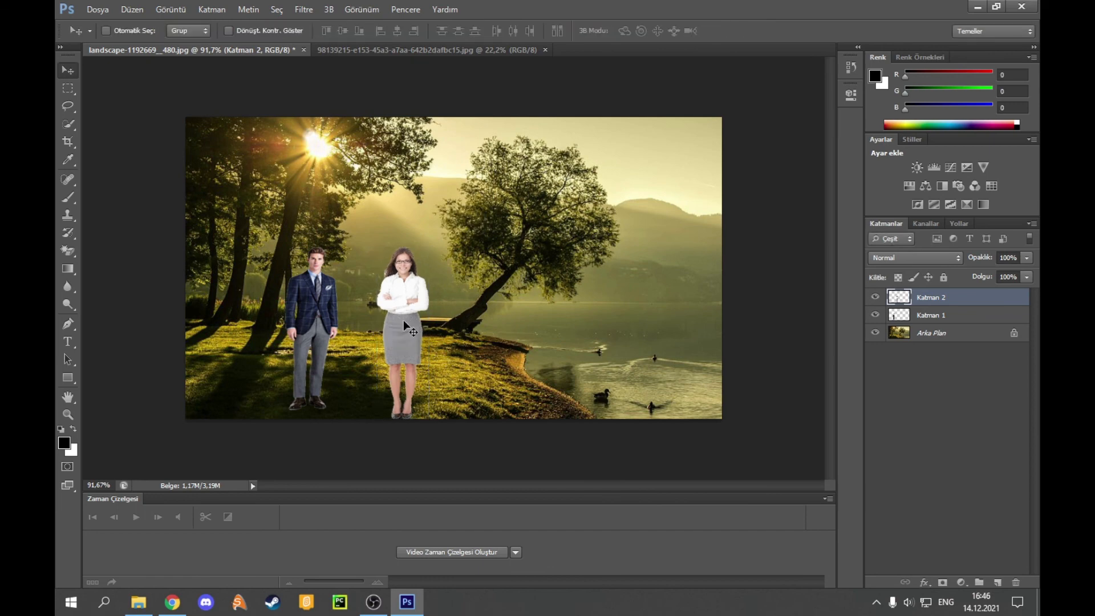
Move the woman closer to the man and scale her to about 95.18% width and 97.44% height to match his height.
left_click_drag(403, 321, 381, 328)
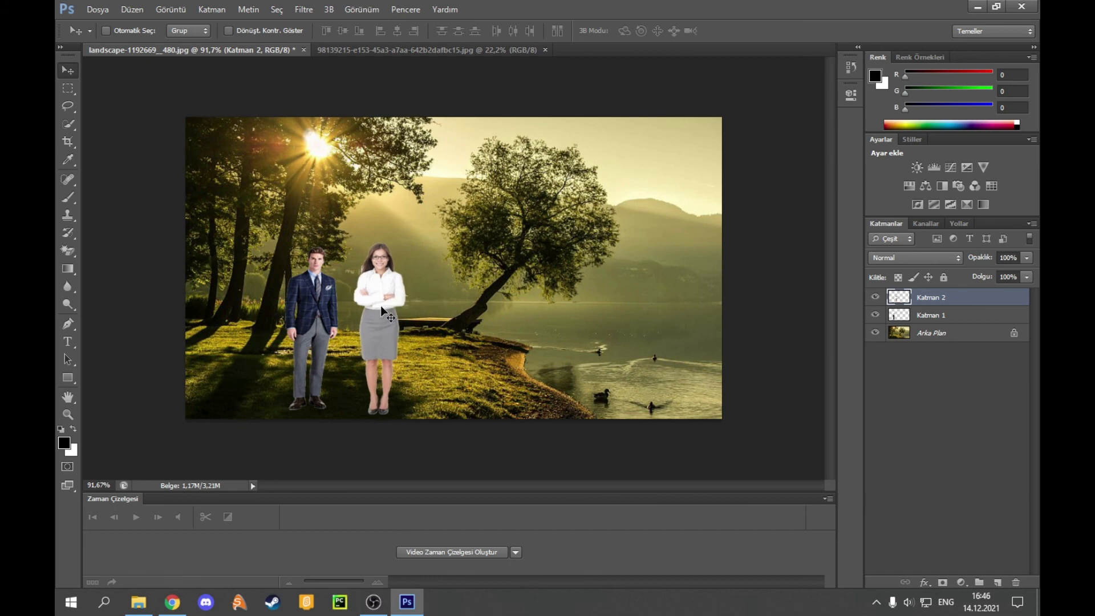
key("ctrl+t")
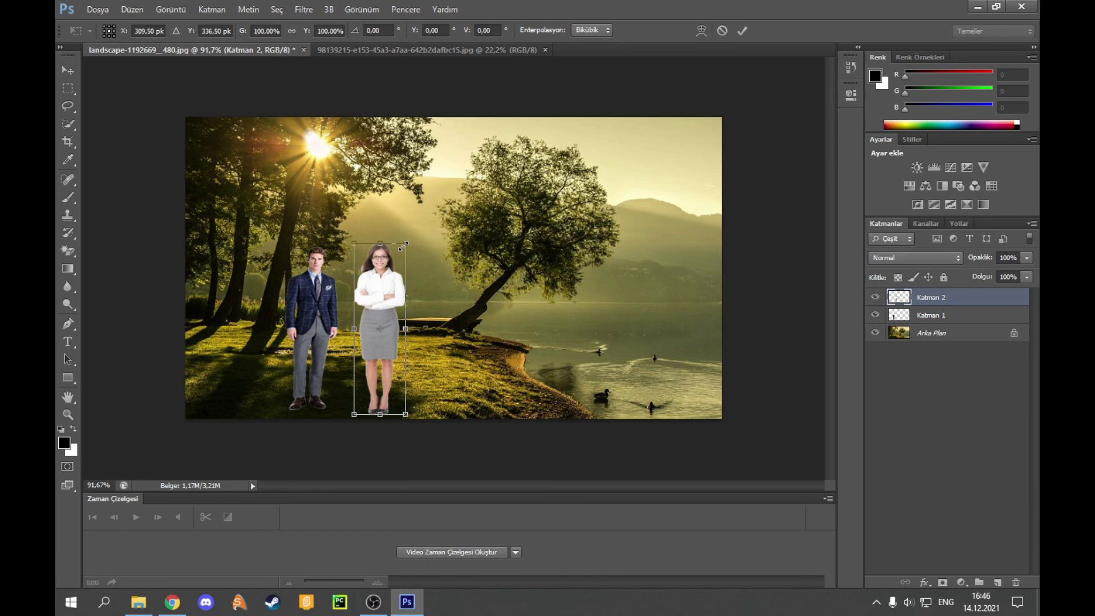
left_click_drag(403, 249, 402, 252)
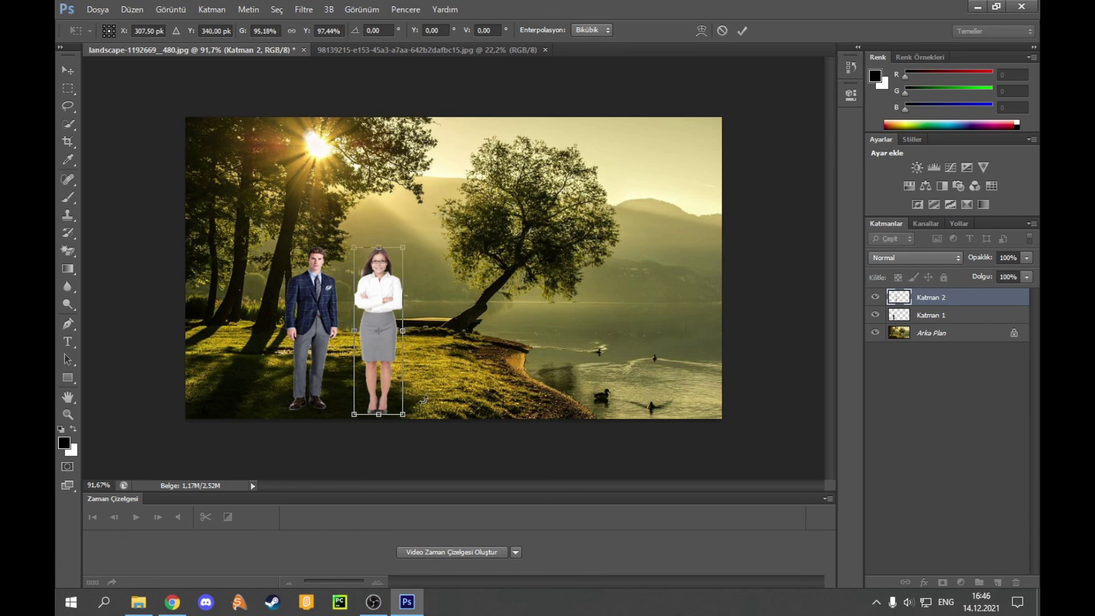
key("Return")
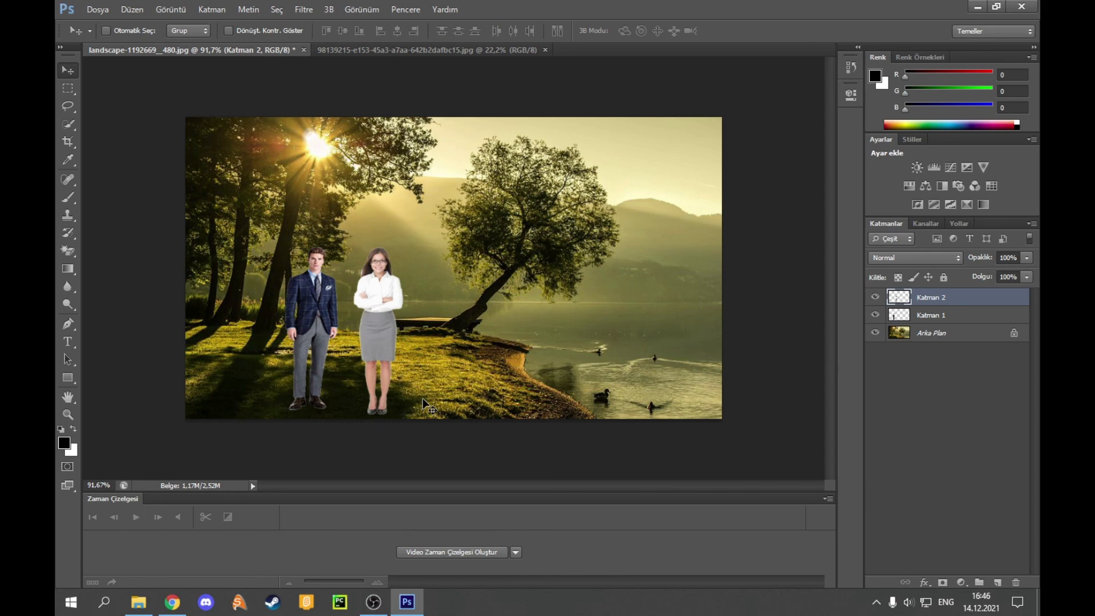